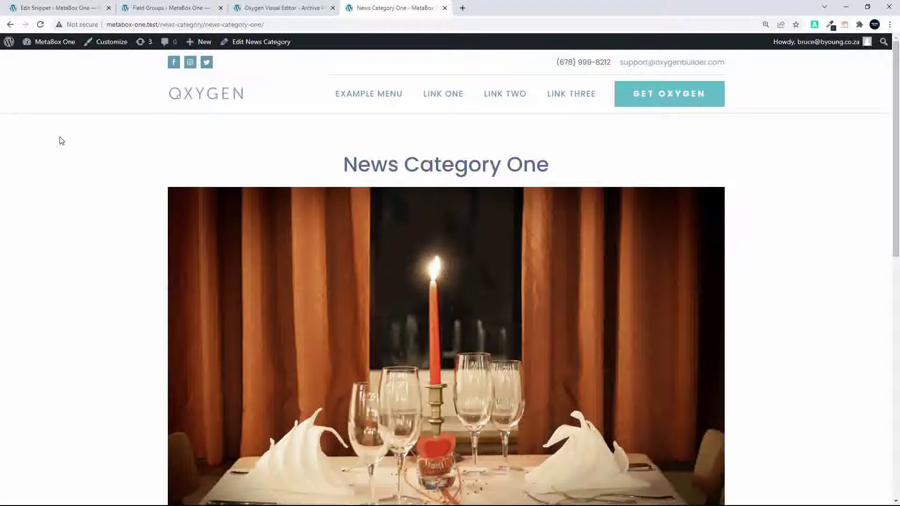
# From the archive page, open News Category One's edit page and set its archive text to 'News category custom text.'.
pyautogui.scroll(-10, 63, 139)
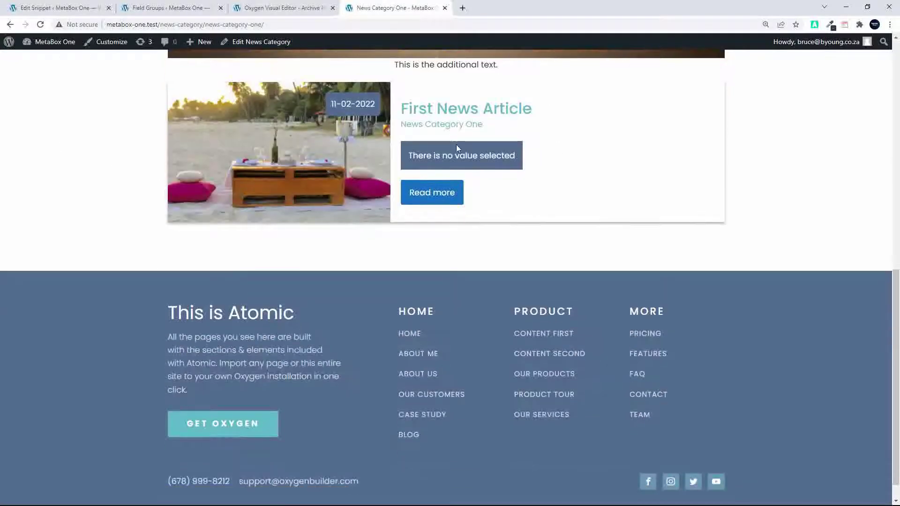
pyautogui.click(453, 126)
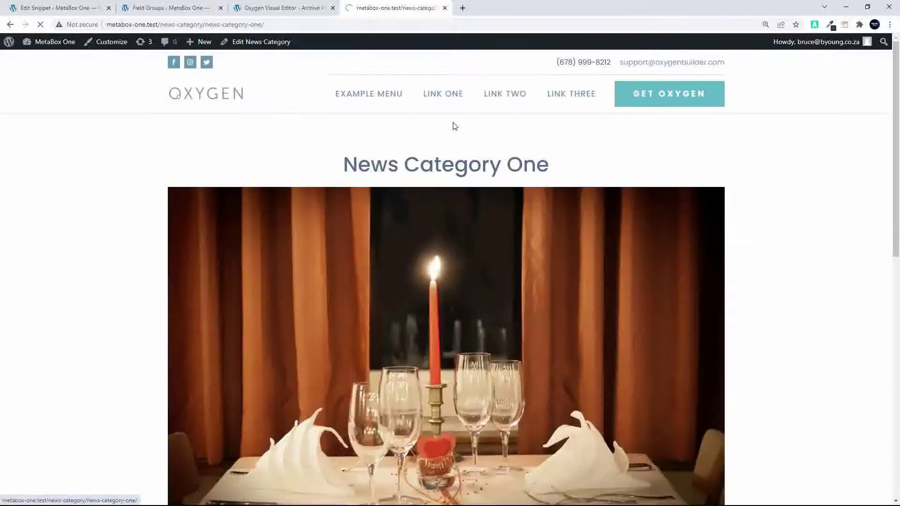
pyautogui.click(275, 43)
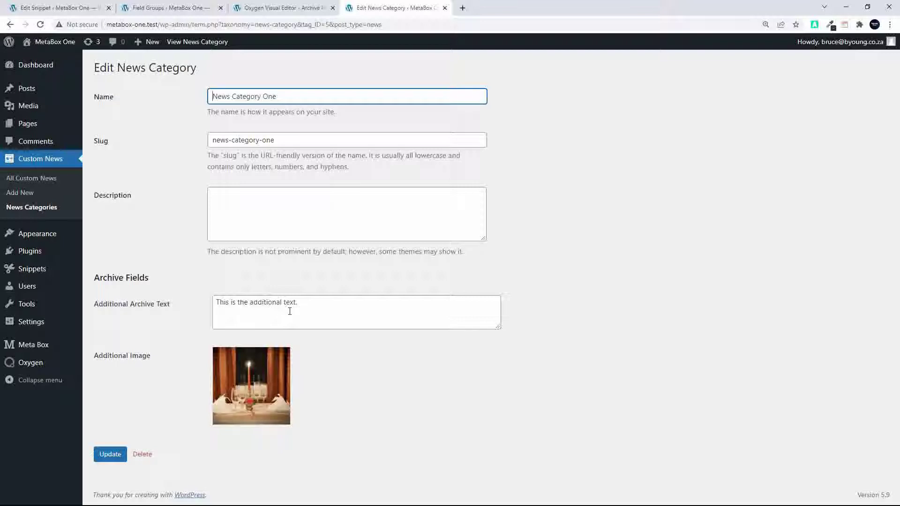
pyautogui.moveTo(309, 304); pyautogui.dragTo(177, 302)
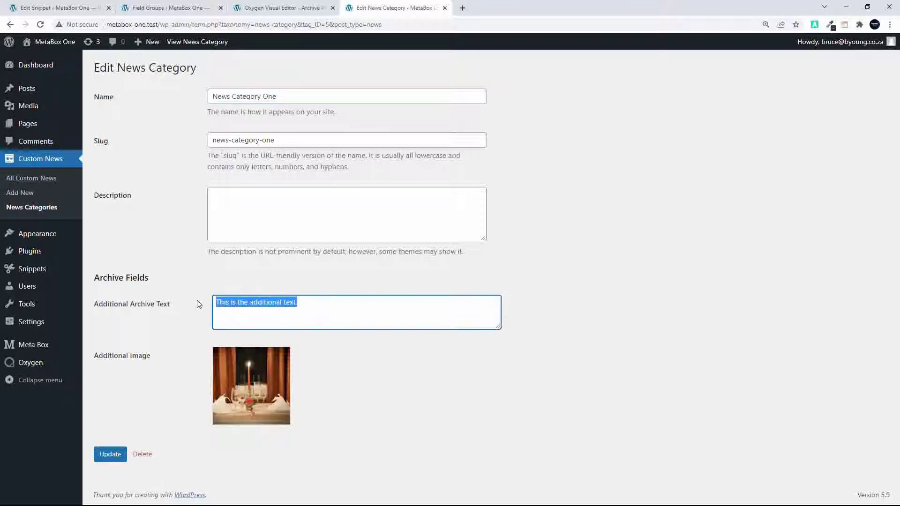
pyautogui.write('News')
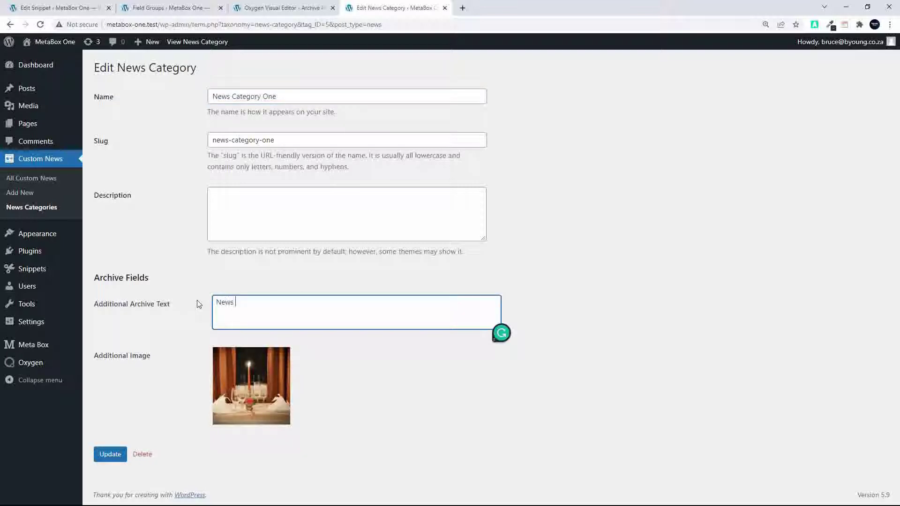
pyautogui.write(' category custom text.')
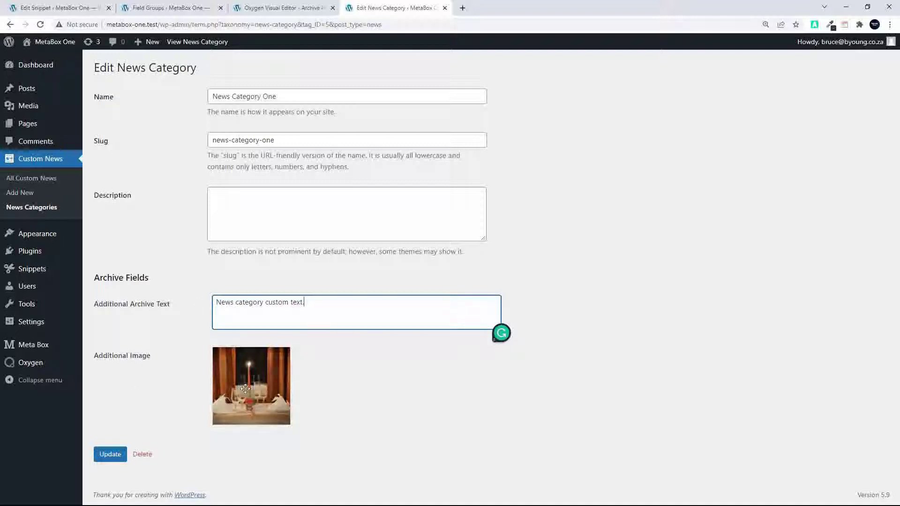
# Replace the category's additional image with Meta Box 1 (1).png.
pyautogui.click(282, 359)
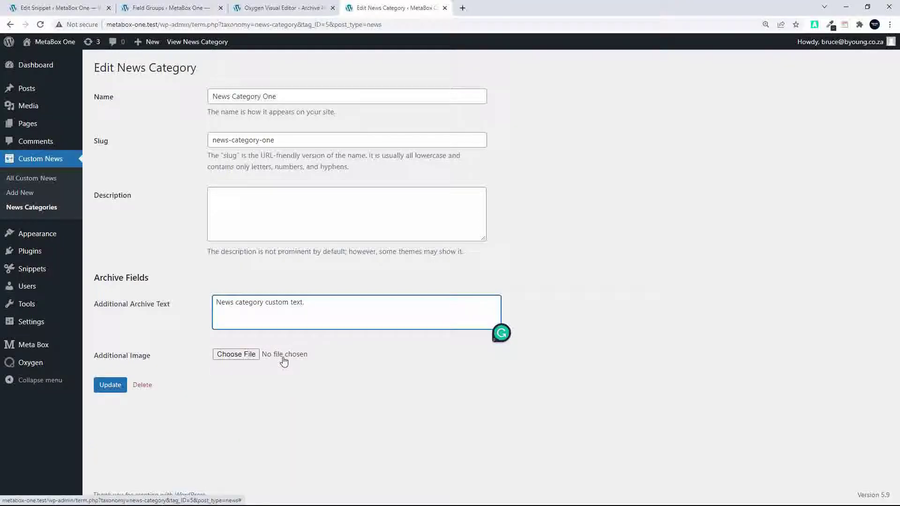
pyautogui.click(220, 355)
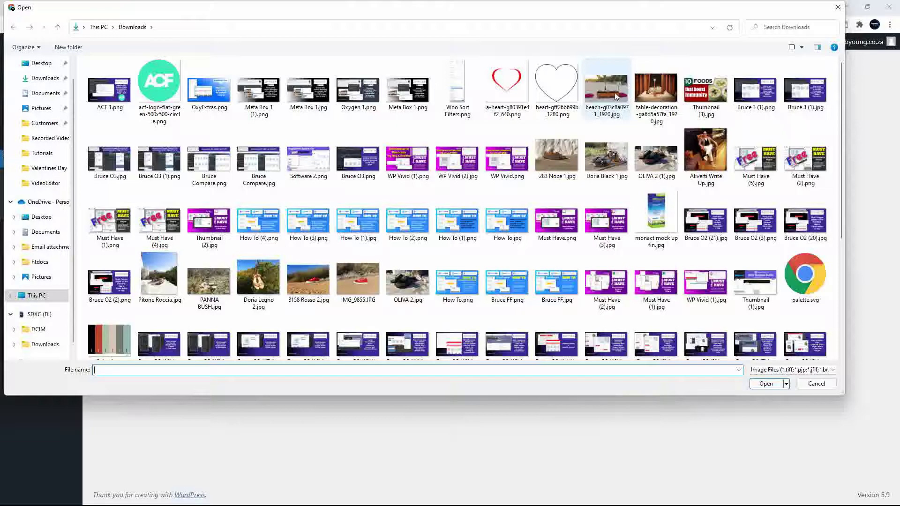
pyautogui.click(258, 90)
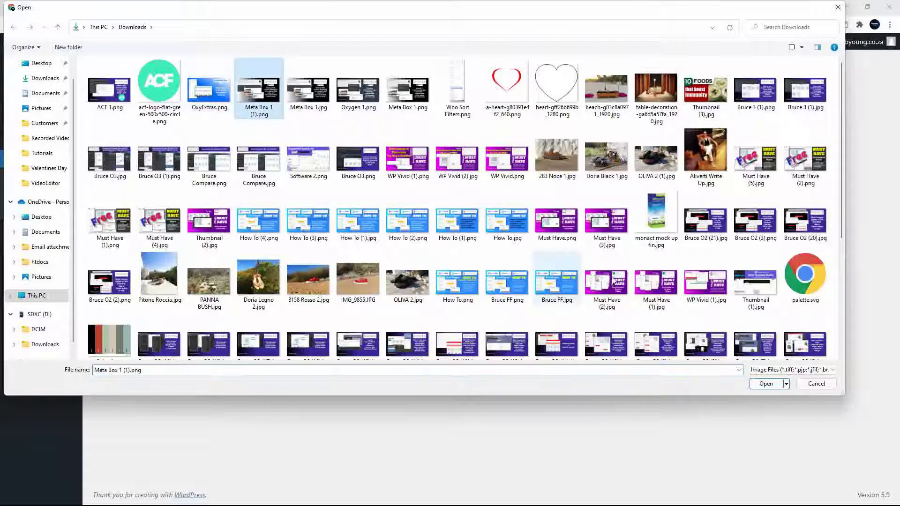
pyautogui.click(765, 383)
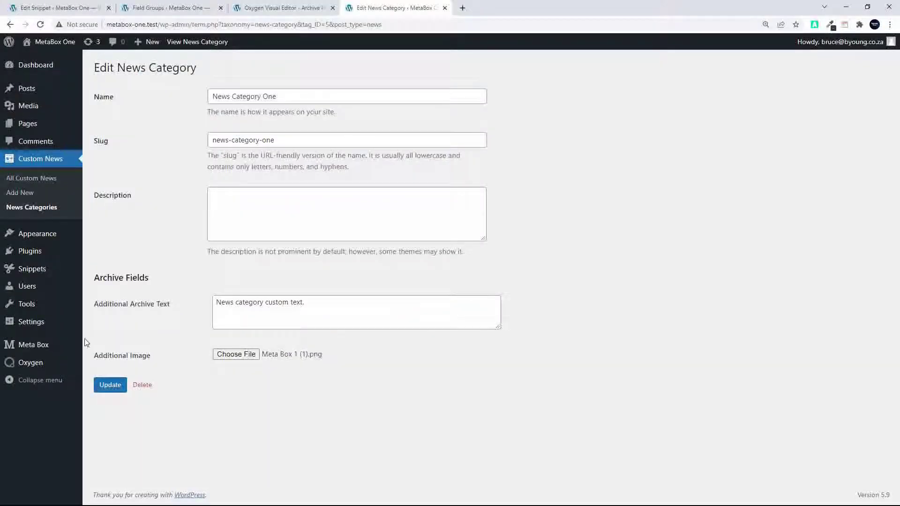
# Update News Category One and check its archive shows the Meta Box image above 'News category custom text.'.
pyautogui.click(117, 388)
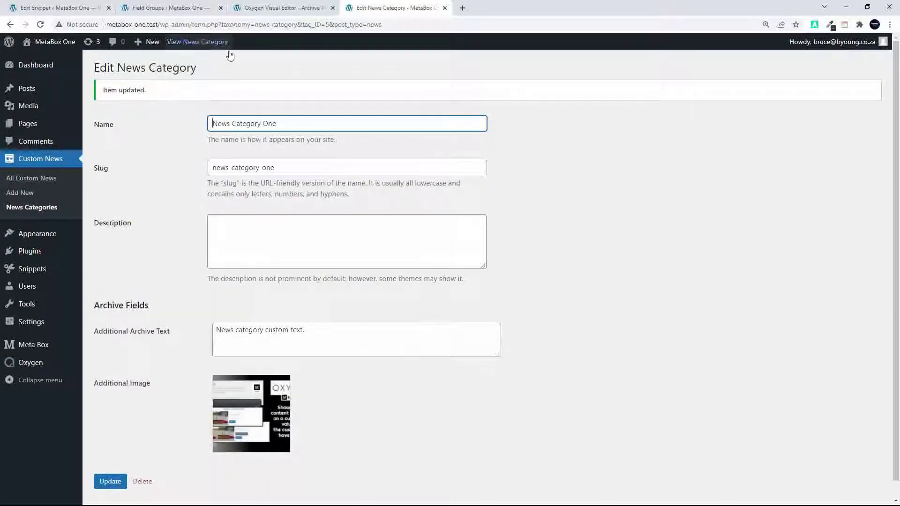
pyautogui.click(201, 42)
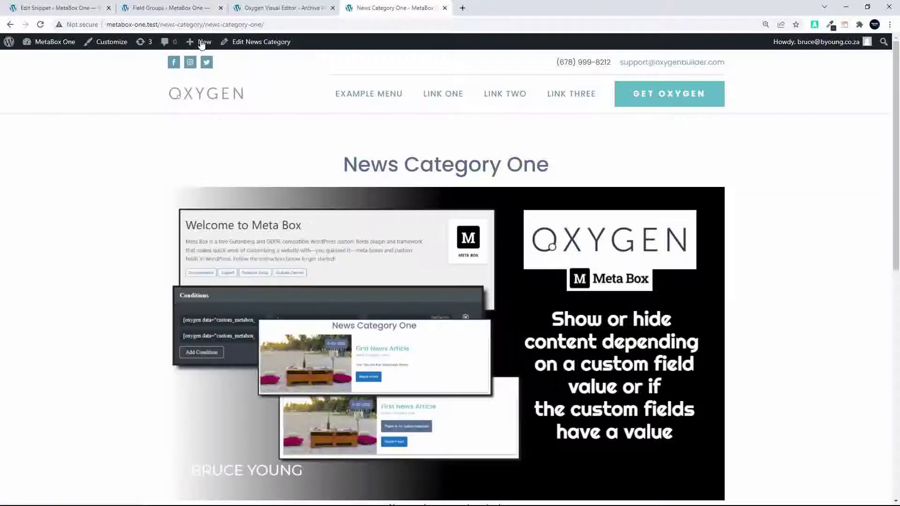
pyautogui.scroll(-8, 448, 286)
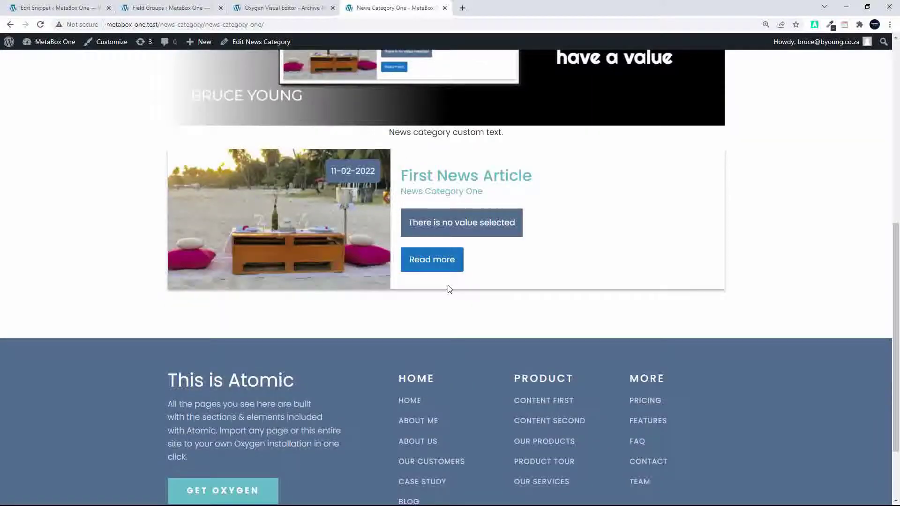
pyautogui.scroll(8, 448, 289)
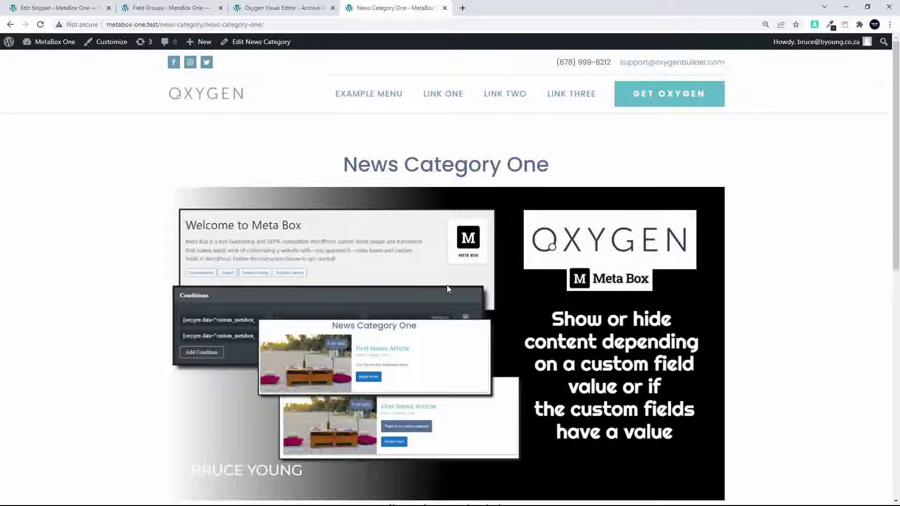
# Open the Archive Fields group and expand the Additional Archive Text textarea field's settings.
pyautogui.click(177, 11)
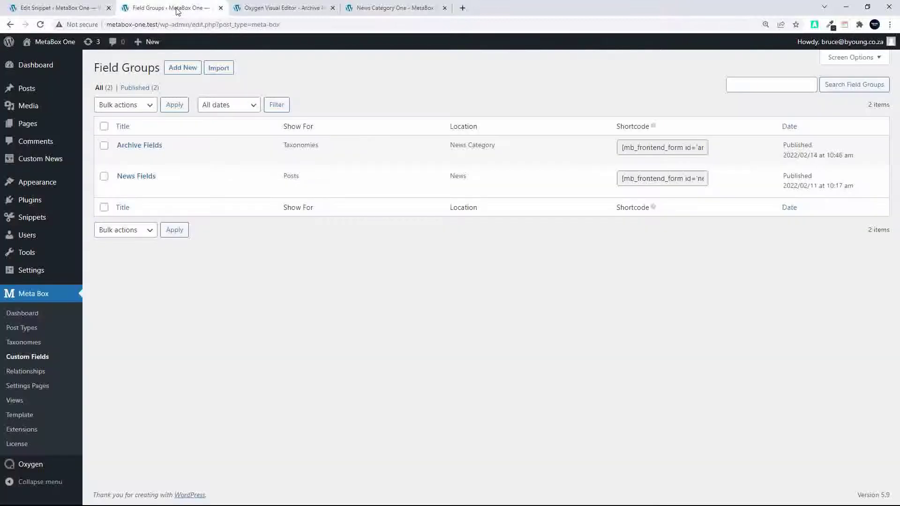
pyautogui.click(148, 146)
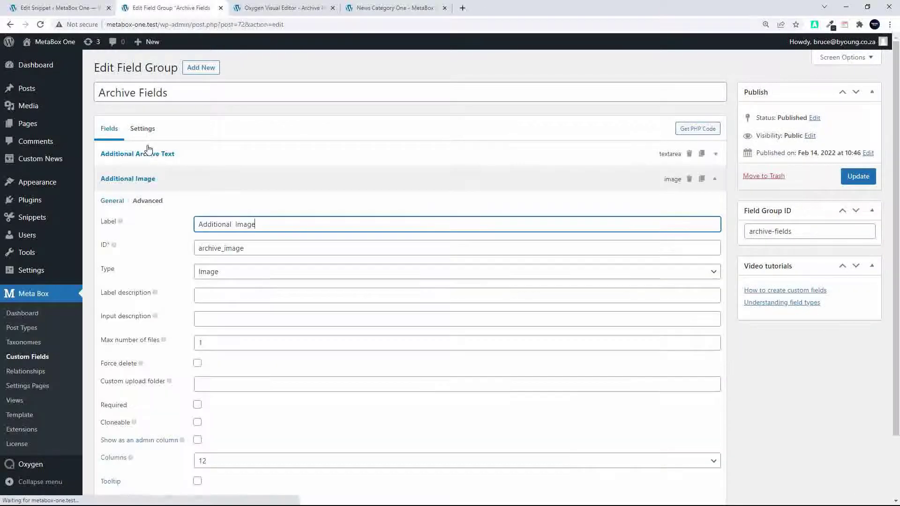
pyautogui.click(716, 182)
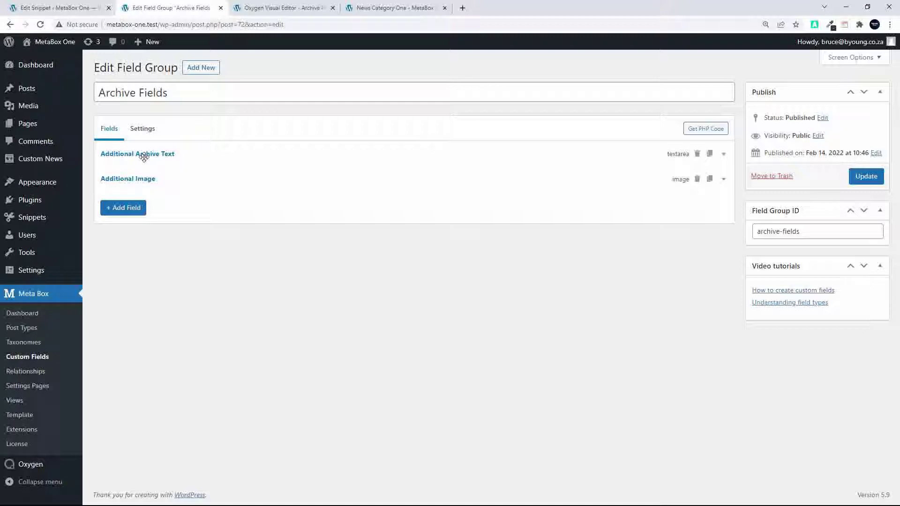
pyautogui.click(725, 154)
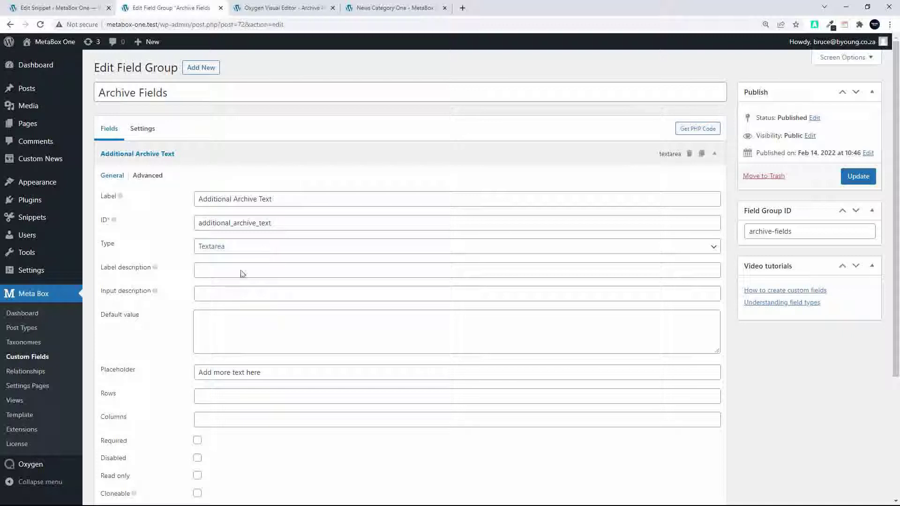
pyautogui.scroll(-2, 150, 347)
pyautogui.scroll(-2, 150, 347)
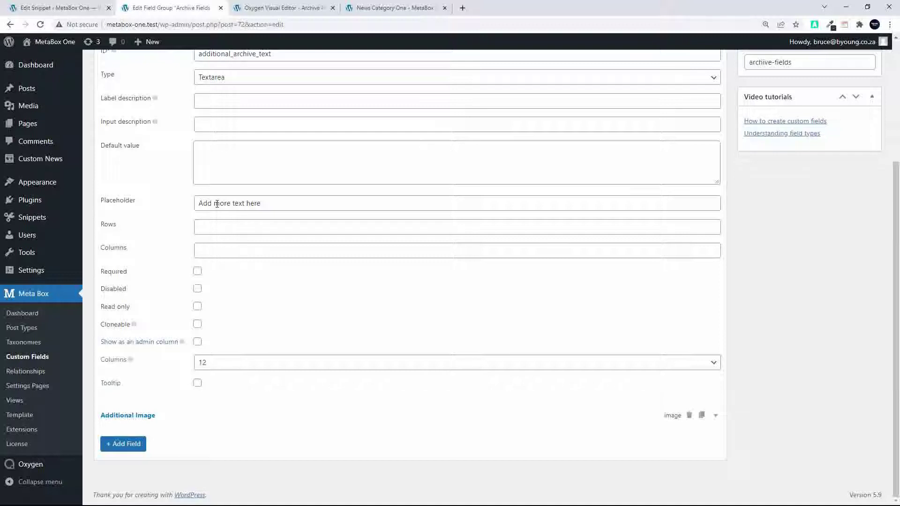
pyautogui.scroll(1, 187, 361)
pyautogui.scroll(-1, 248, 439)
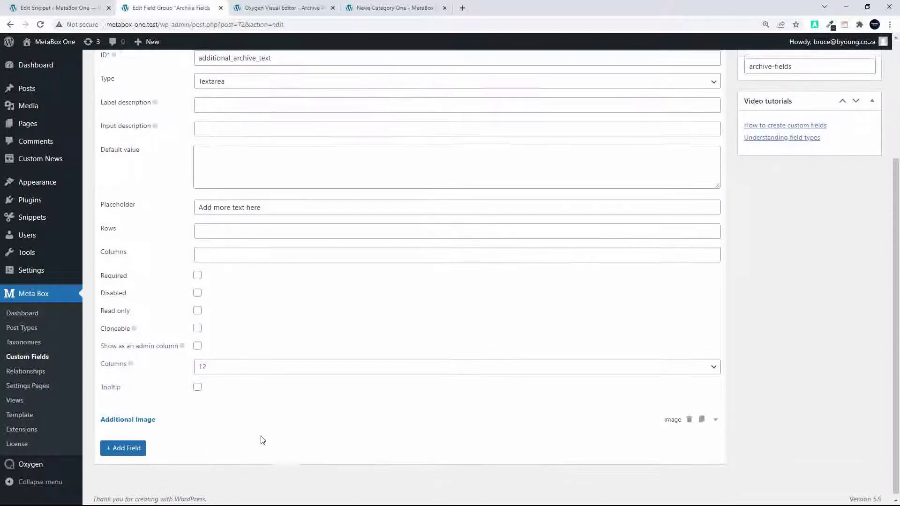
pyautogui.scroll(3, 263, 440)
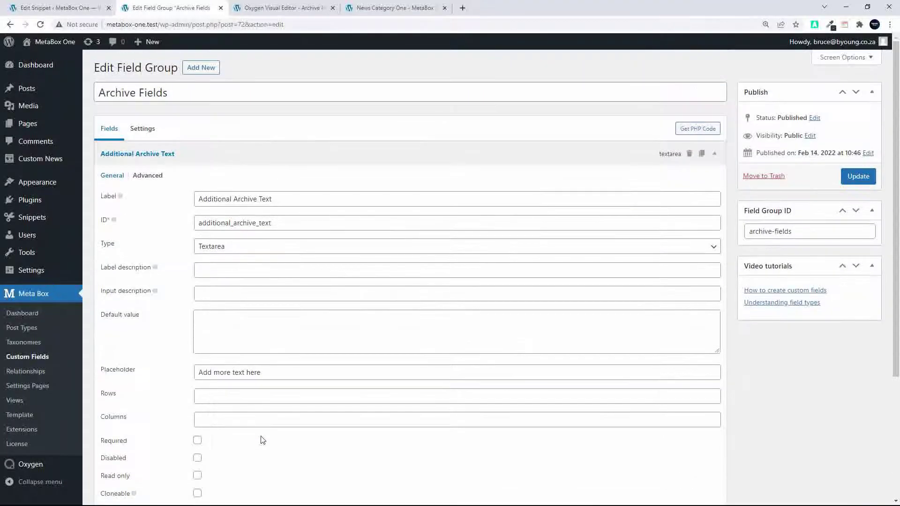
# Glance at the location settings, then collapse Additional Archive Text and expand Additional Image.
pyautogui.click(146, 132)
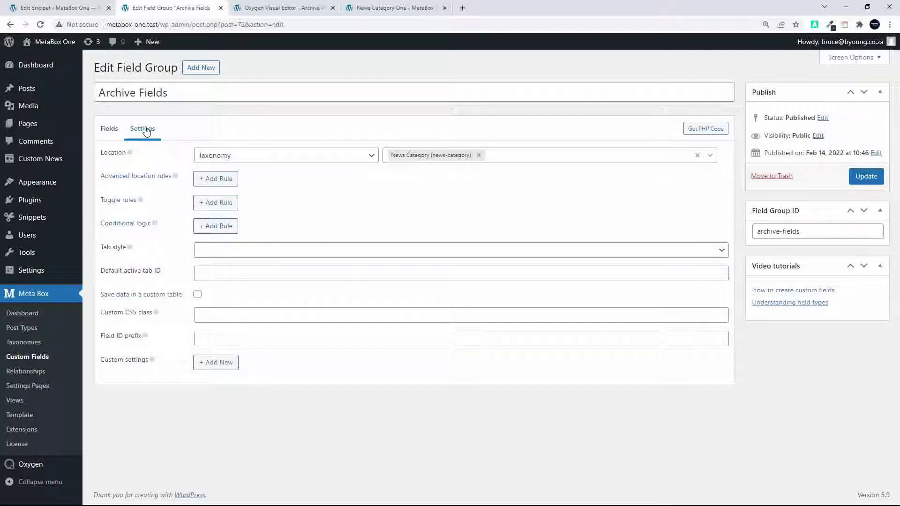
pyautogui.click(109, 129)
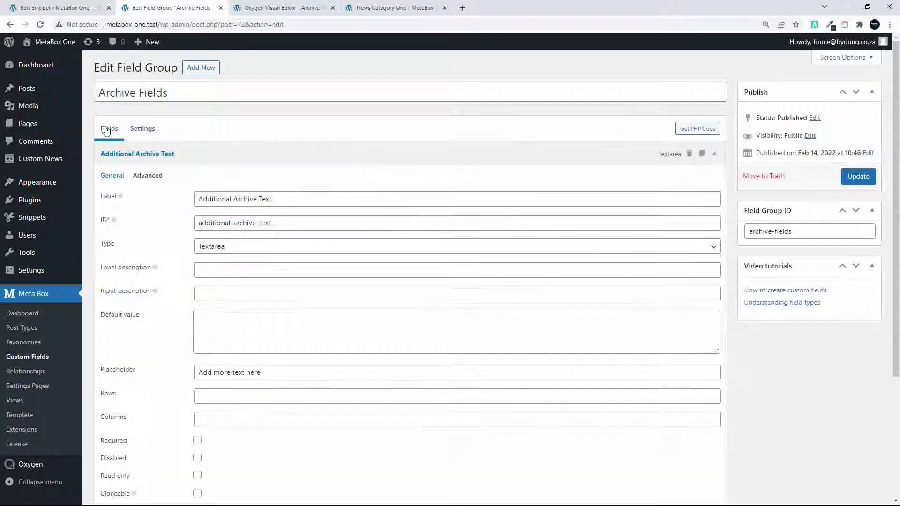
pyautogui.click(714, 154)
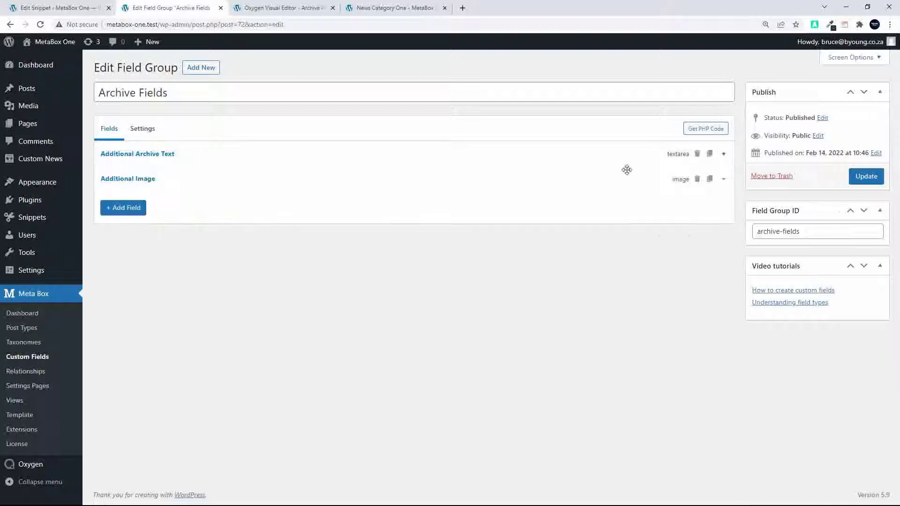
pyautogui.click(723, 179)
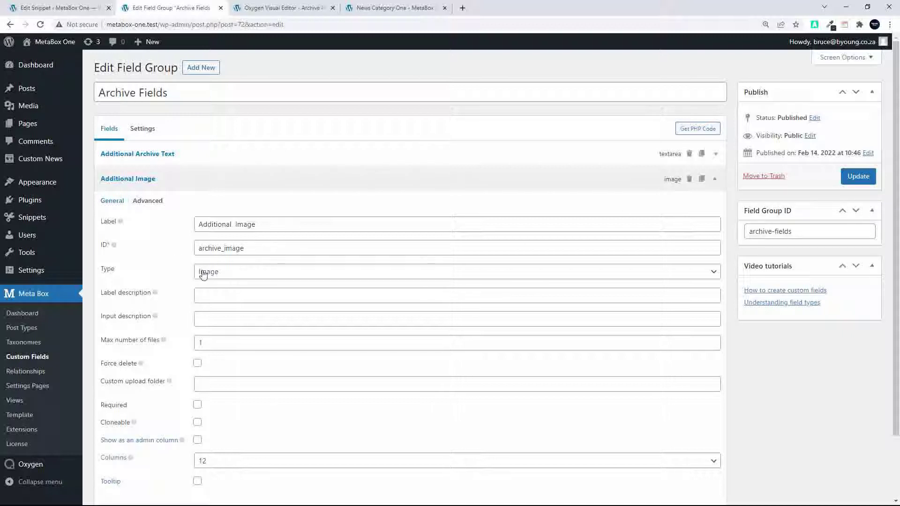
# Keep Additional Image as type Image and set its maximum number of files to 0.
pyautogui.click(241, 277)
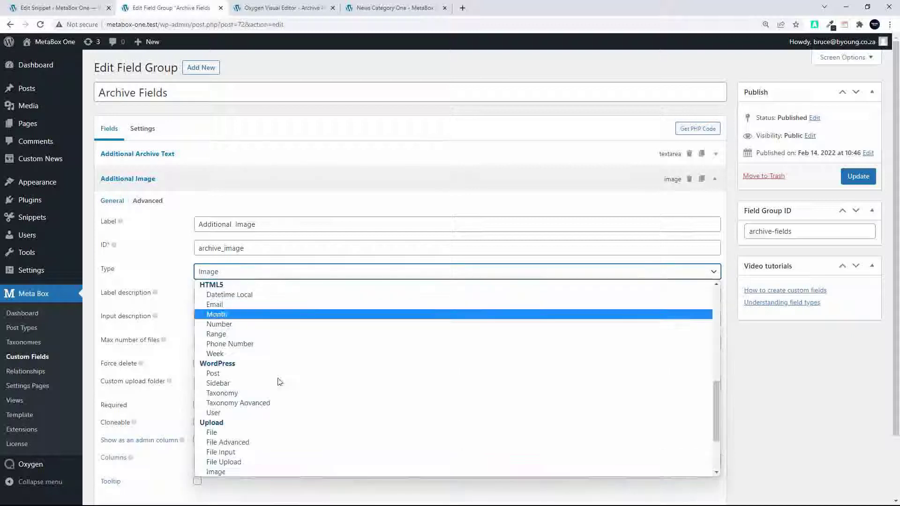
pyautogui.scroll(2, 284, 387)
pyautogui.scroll(-4, 287, 391)
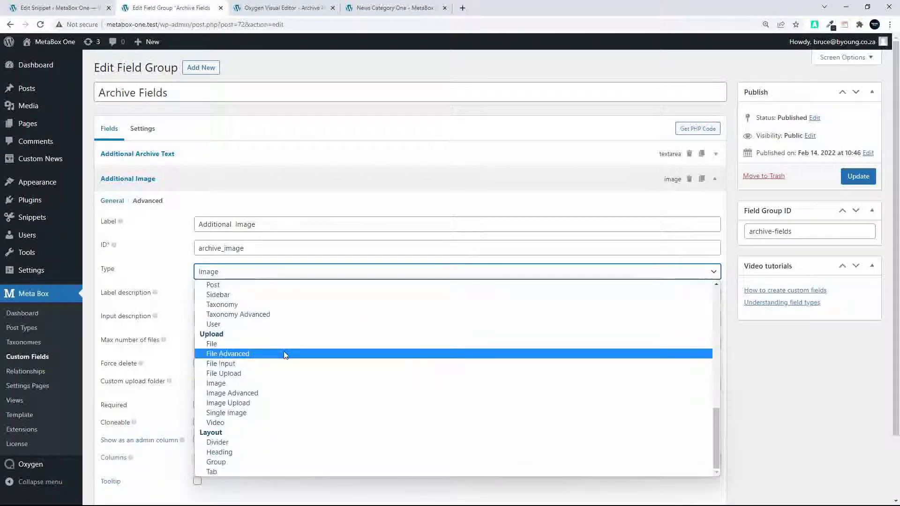
pyautogui.scroll(4, 285, 355)
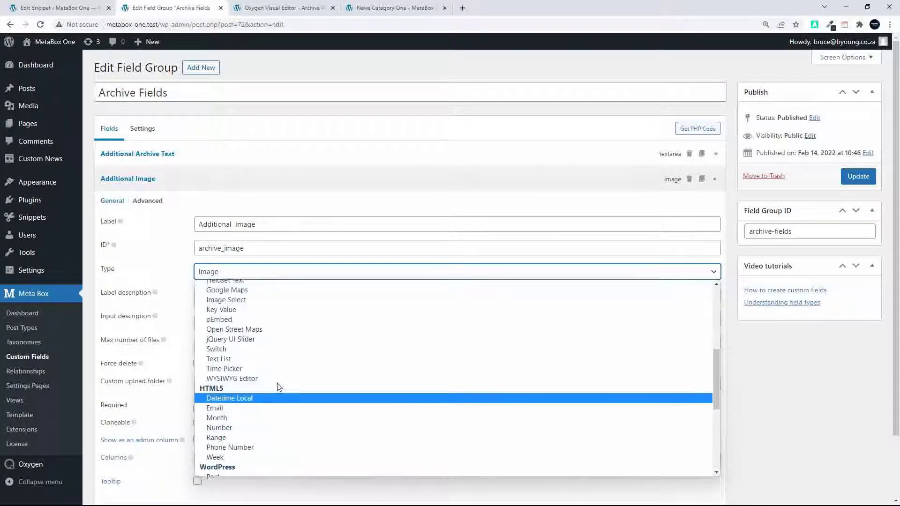
pyautogui.scroll(5, 276, 370)
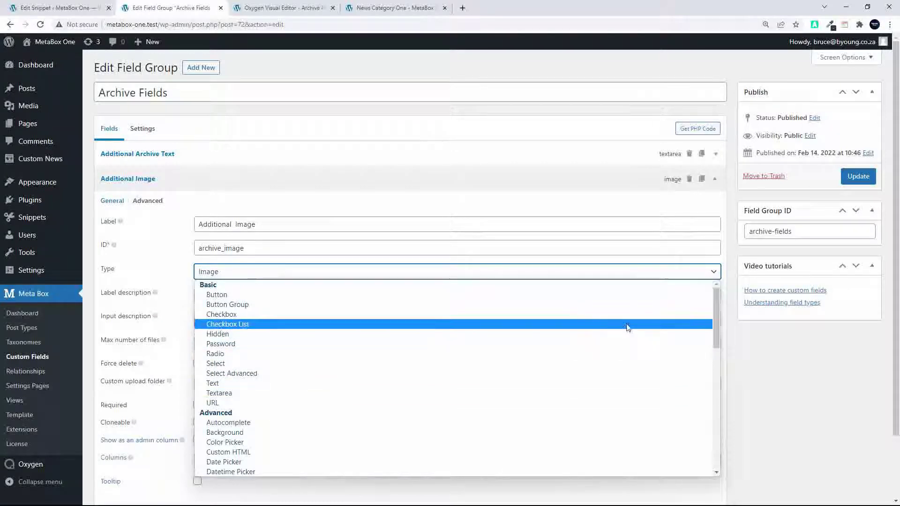
pyautogui.moveTo(716, 330); pyautogui.dragTo(750, 456)
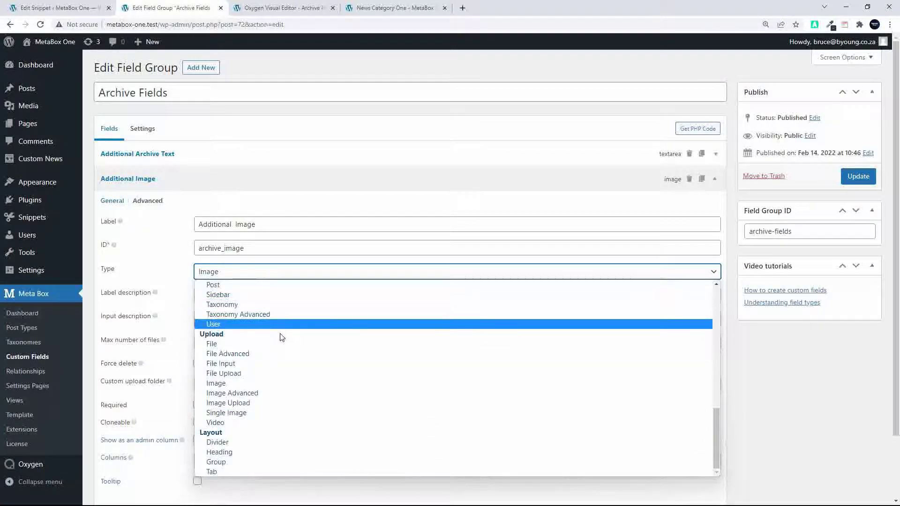
pyautogui.click(264, 384)
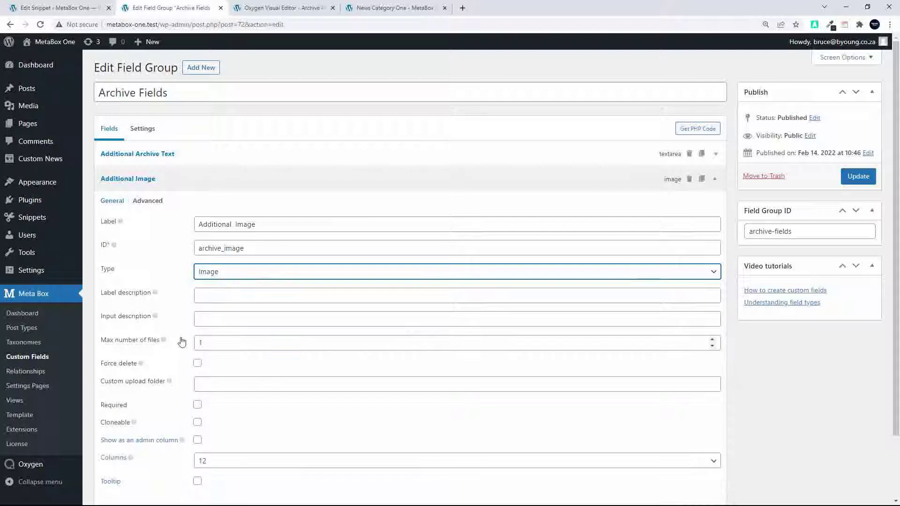
pyautogui.click(228, 346)
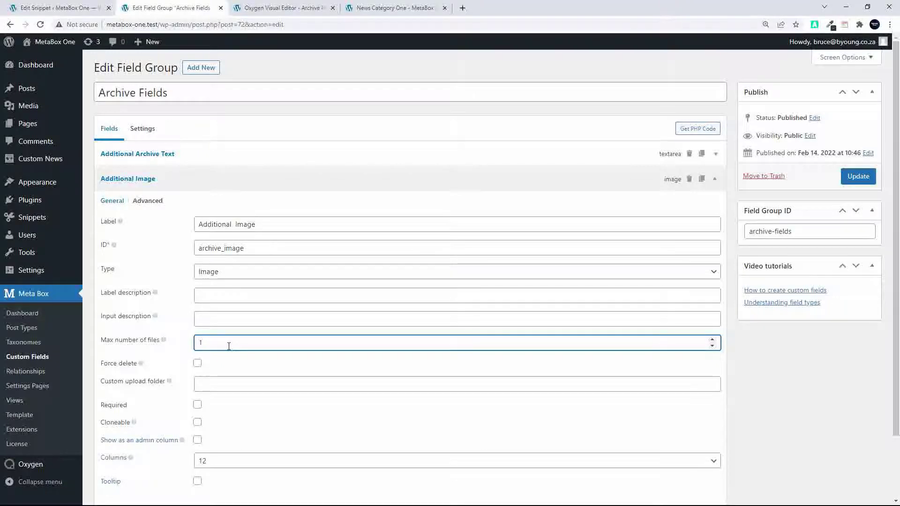
pyautogui.scroll(-3, 228, 346)
pyautogui.scroll(3, 229, 350)
pyautogui.click(715, 181)
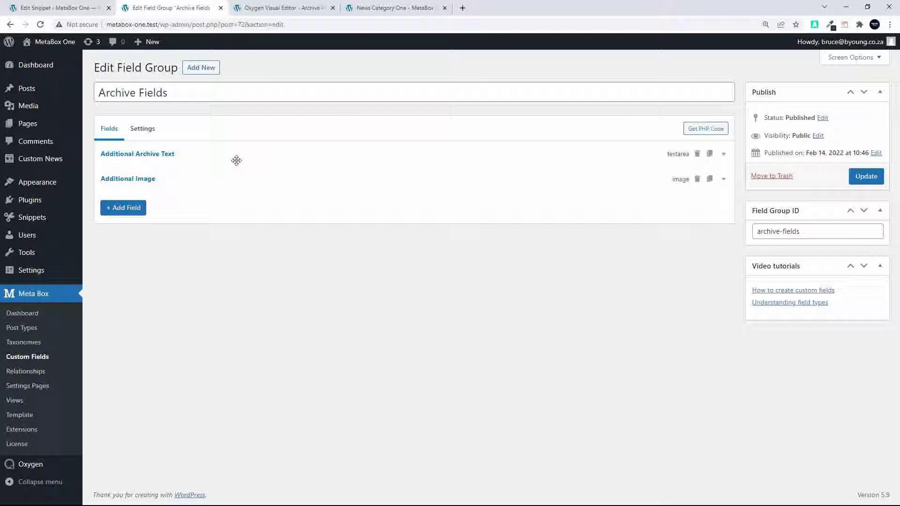
# Confirm the location is Taxonomy > News Category, save Archive Fields, and return to the archive page.
pyautogui.click(145, 133)
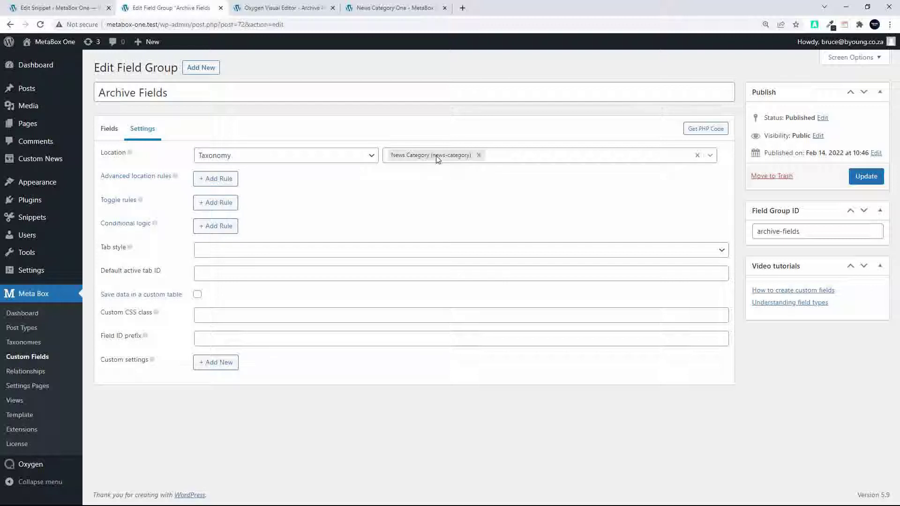
pyautogui.click(867, 177)
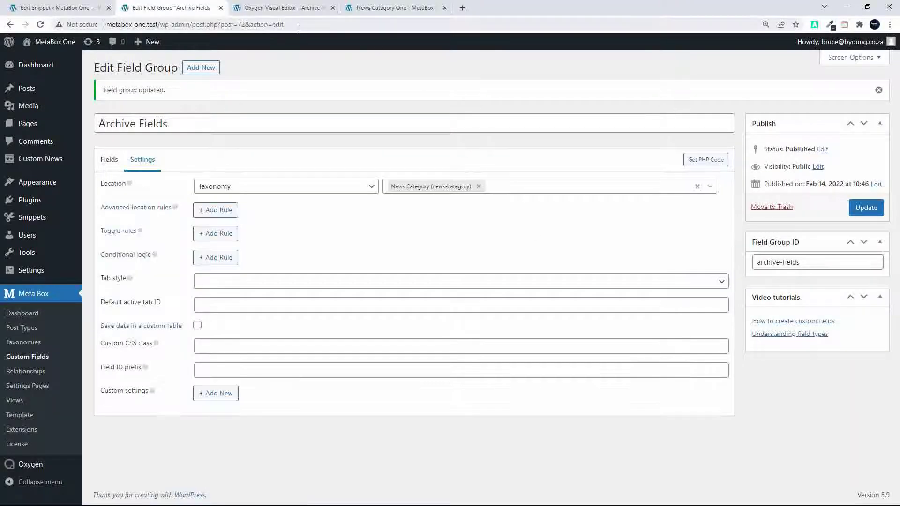
pyautogui.click(387, 8)
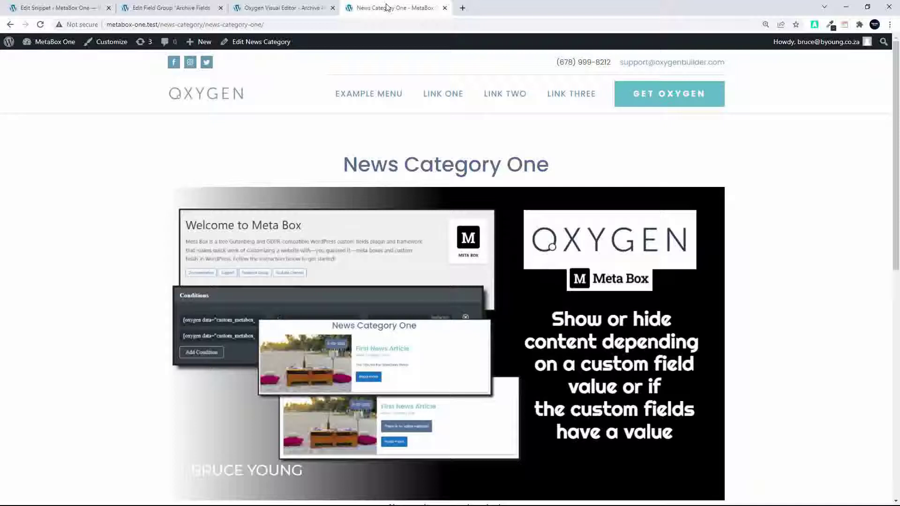
# On News Category One's edit page, add a second image upload slot.
pyautogui.click(255, 42)
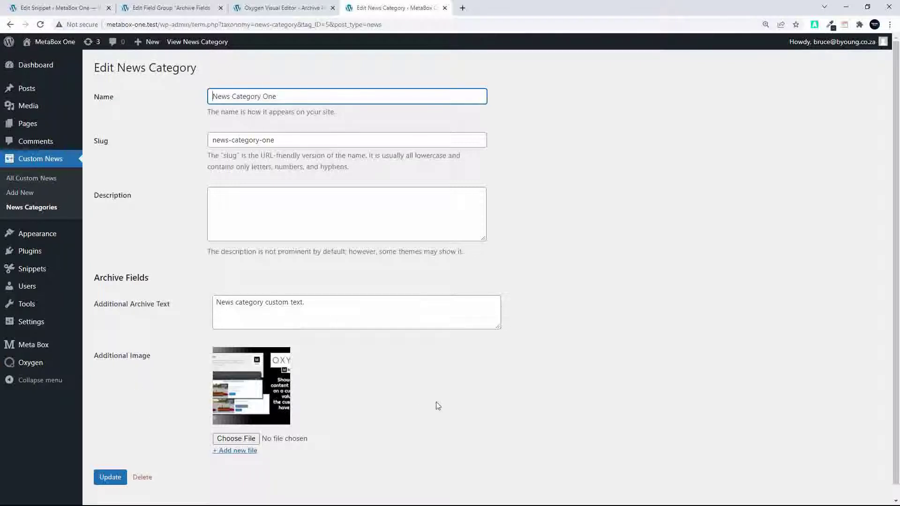
pyautogui.scroll(-1, 436, 405)
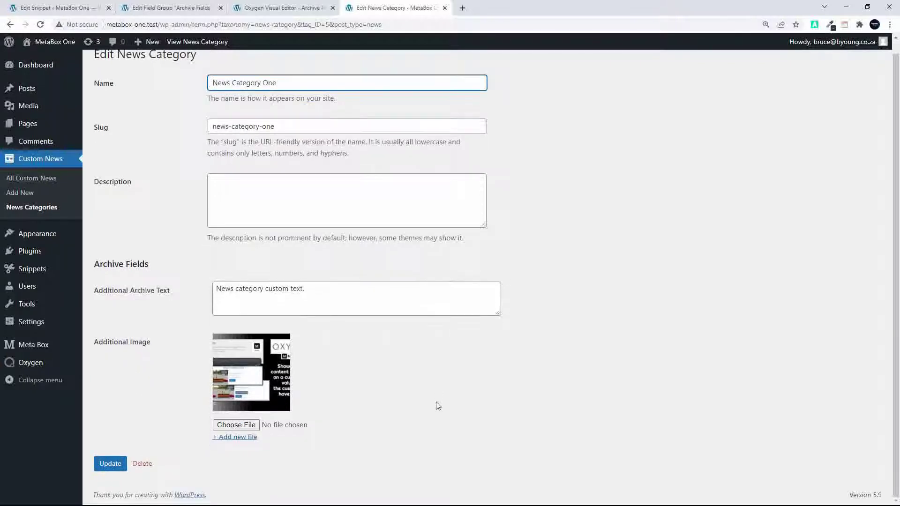
pyautogui.click(239, 437)
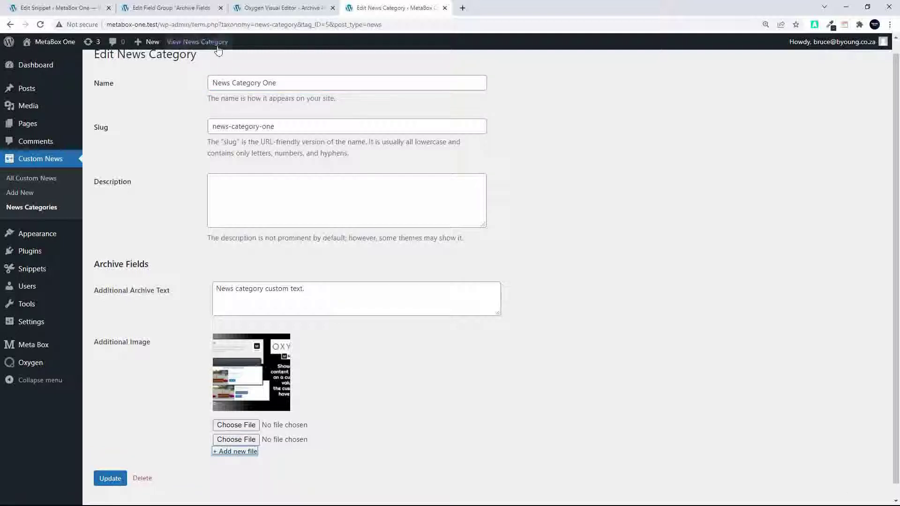
# Back in the Archive Fields group, expand the Additional Image field's settings.
pyautogui.click(159, 7)
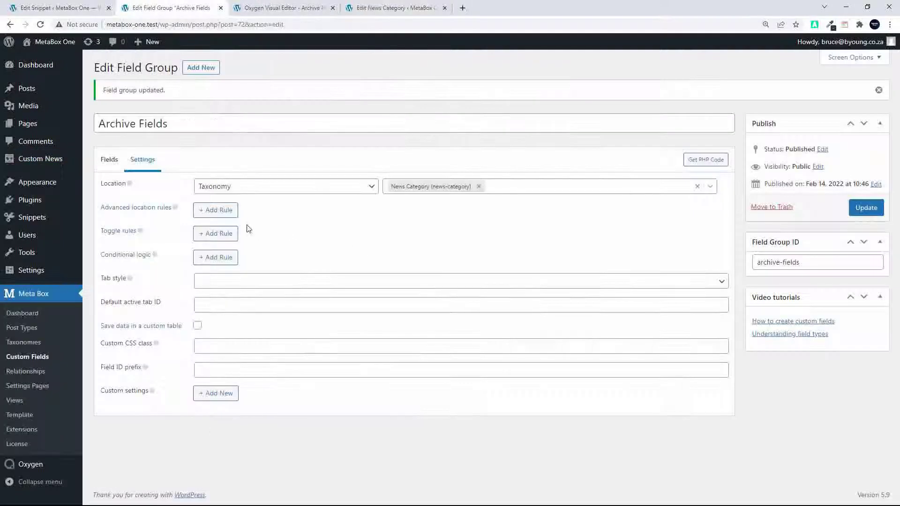
pyautogui.click(107, 160)
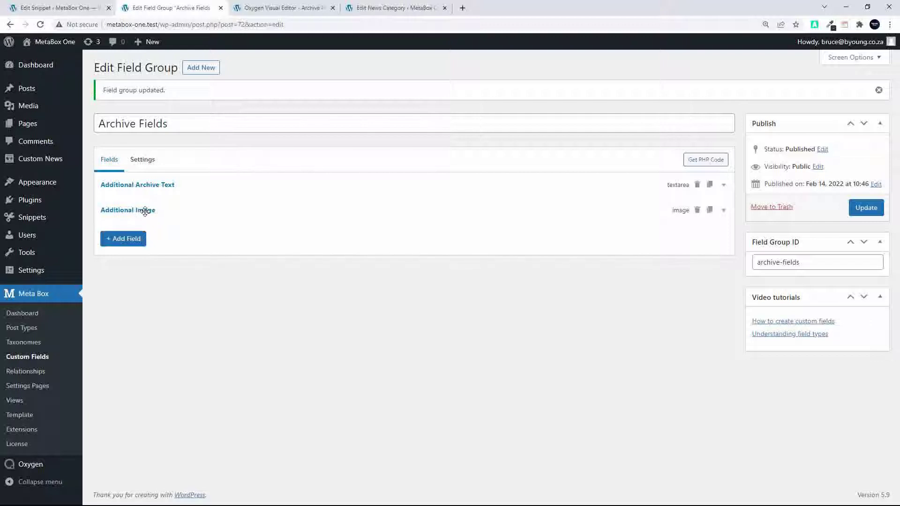
pyautogui.click(137, 213)
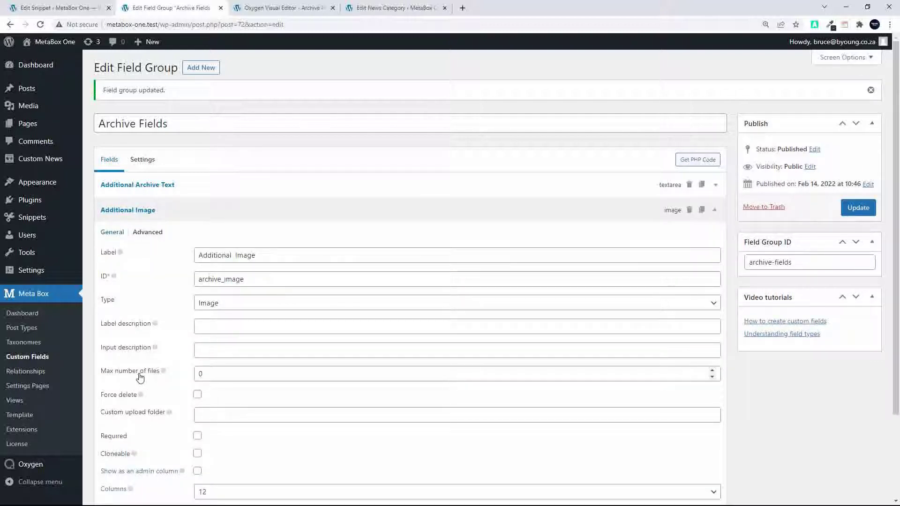
# Delete the 0 so Additional Image allows 1 file, save the group, and return to the category edit page.
pyautogui.click(208, 372)
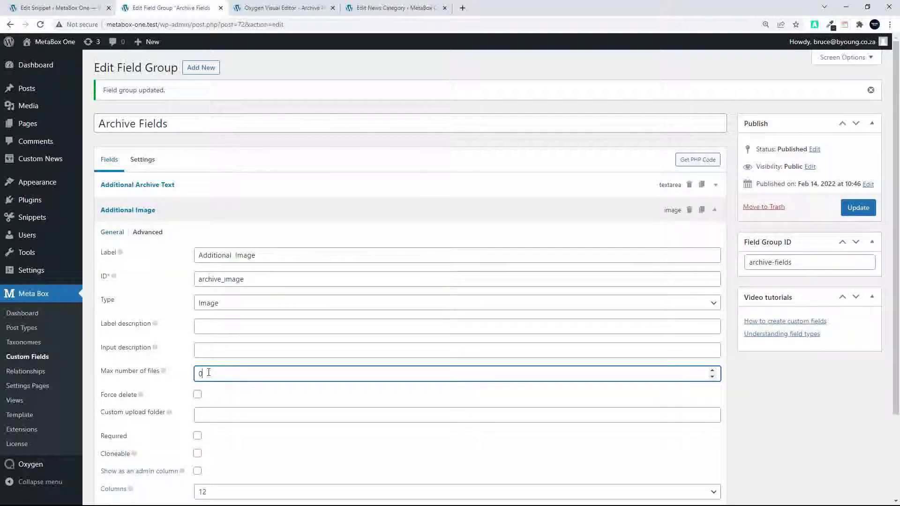
pyautogui.press('Delete')
pyautogui.click(858, 208)
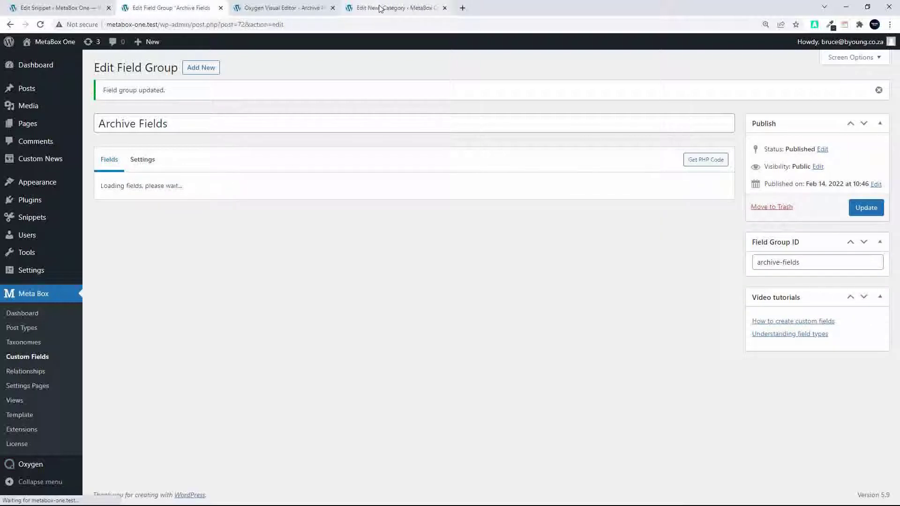
pyautogui.click(380, 8)
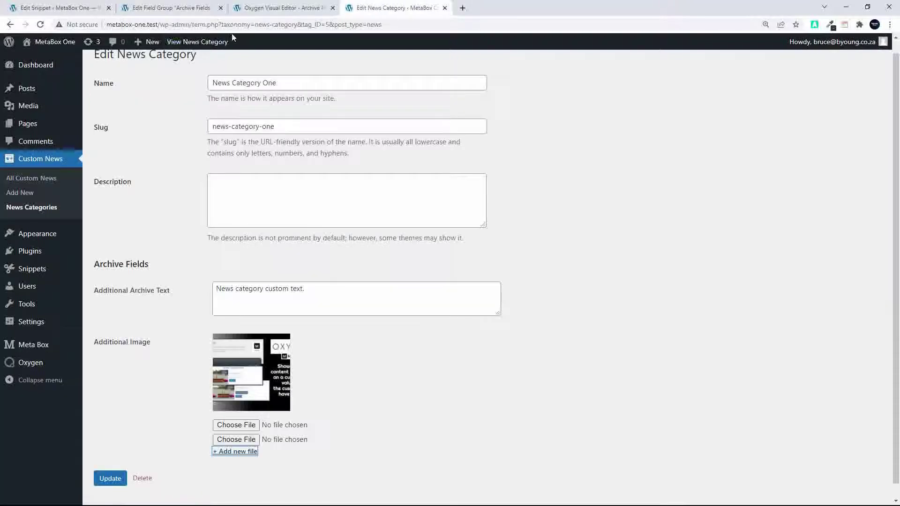
# Reload News Category One's edit page to show one image, then return to Archive Fields.
pyautogui.click(39, 26)
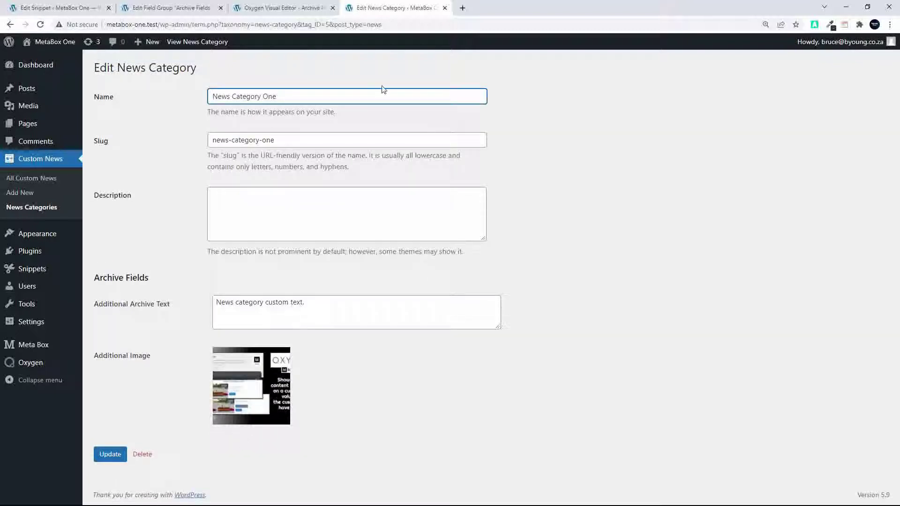
pyautogui.click(169, 8)
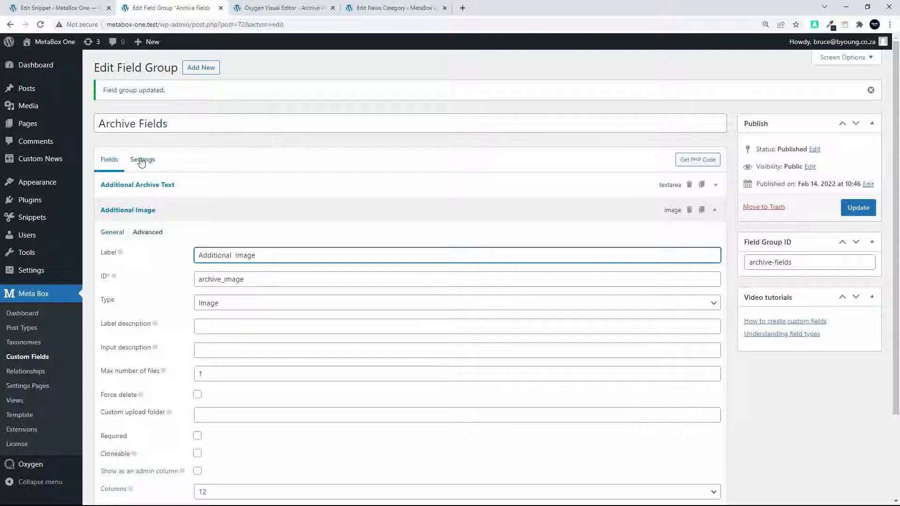
# In the Custom News template, inspect the empty Image (#39) and the 'no data for field' Text (#40).
pyautogui.click(267, 8)
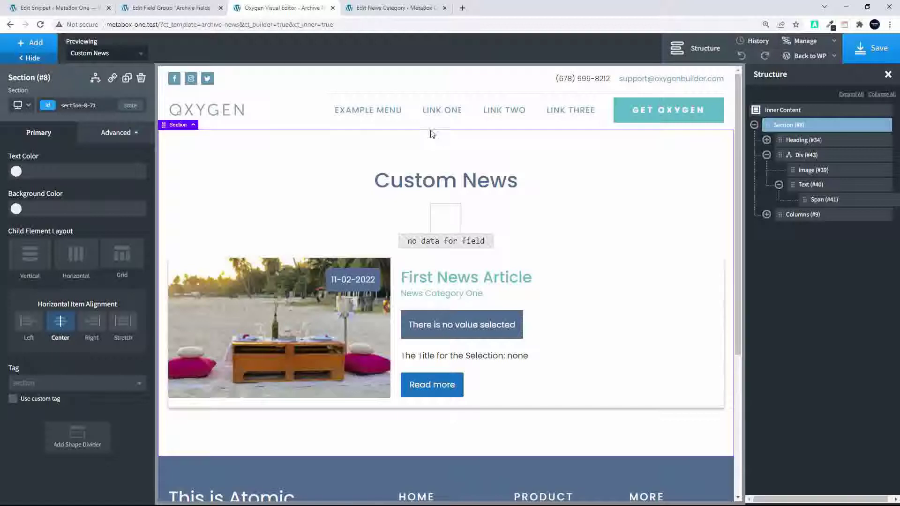
pyautogui.click(449, 220)
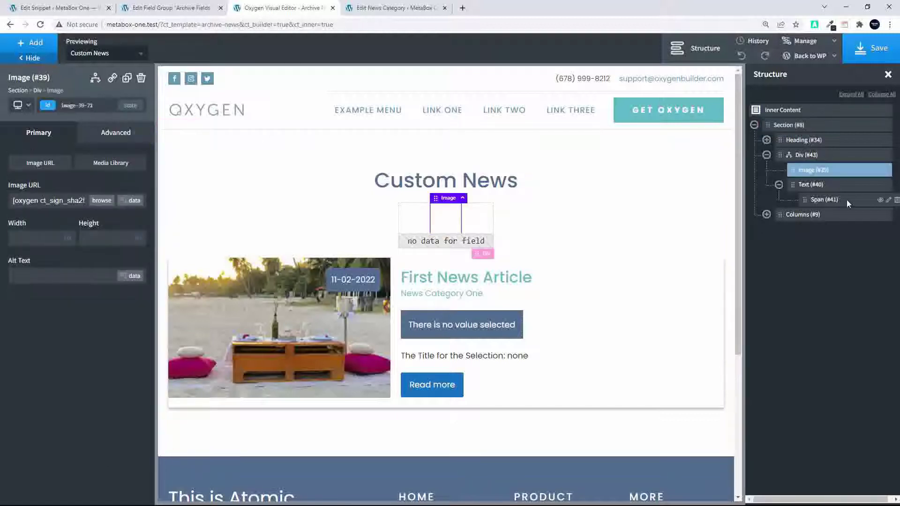
pyautogui.click(453, 243)
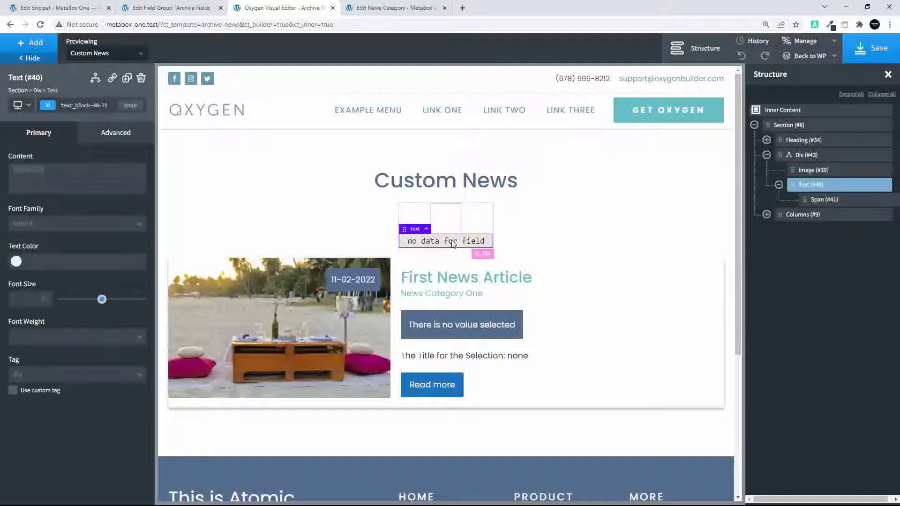
pyautogui.click(447, 216)
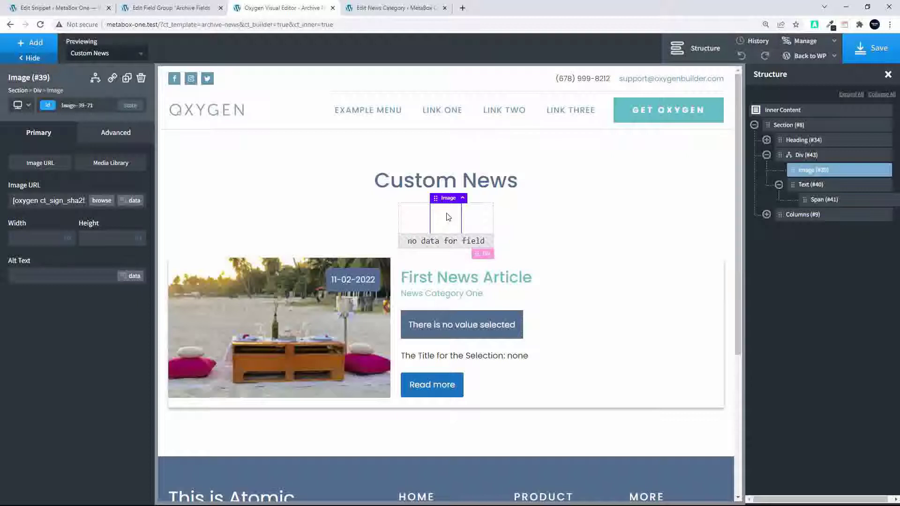
# Add a new Image element to the Custom News template.
pyautogui.click(23, 43)
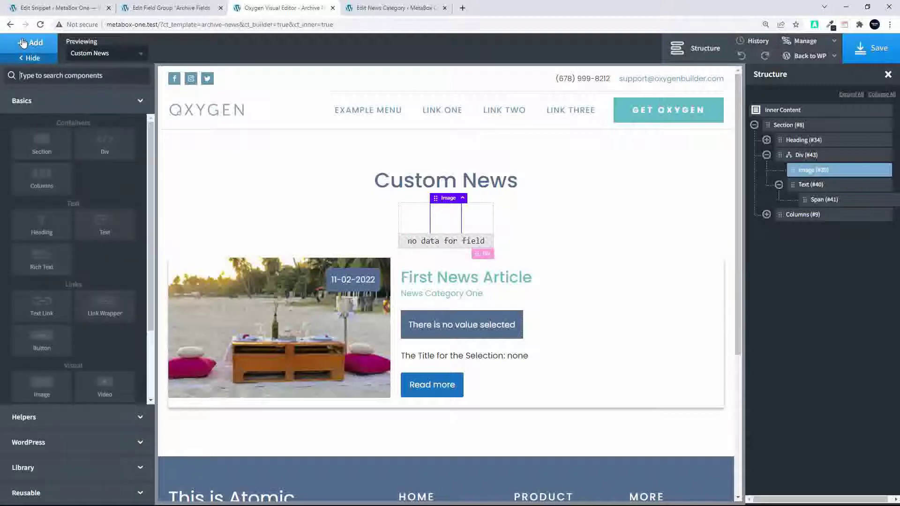
pyautogui.scroll(-3, 83, 211)
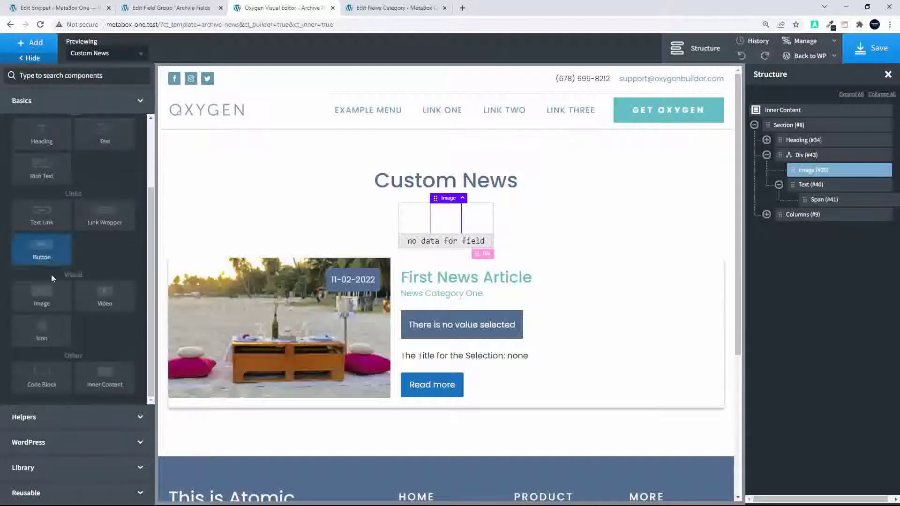
pyautogui.click(42, 297)
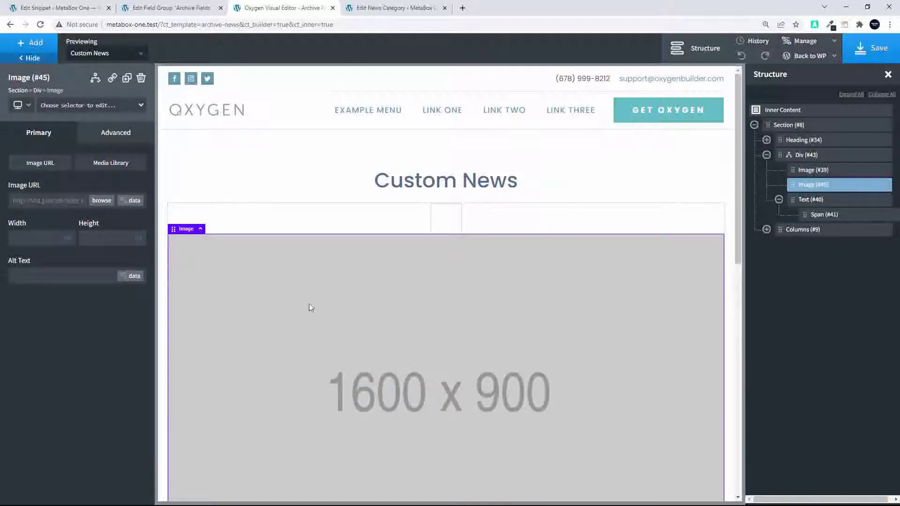
# Set the image URL to Meta Box's Additional Image field at Large size and save the template.
pyautogui.click(137, 203)
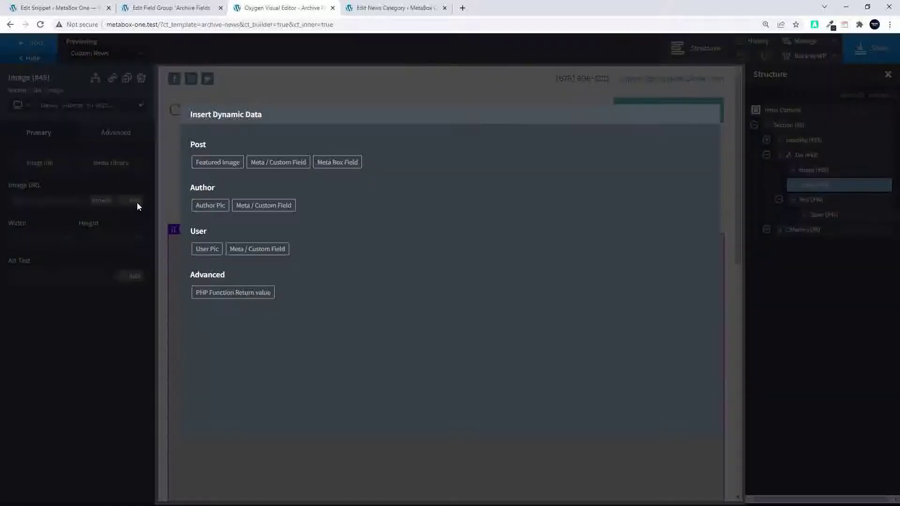
pyautogui.click(341, 162)
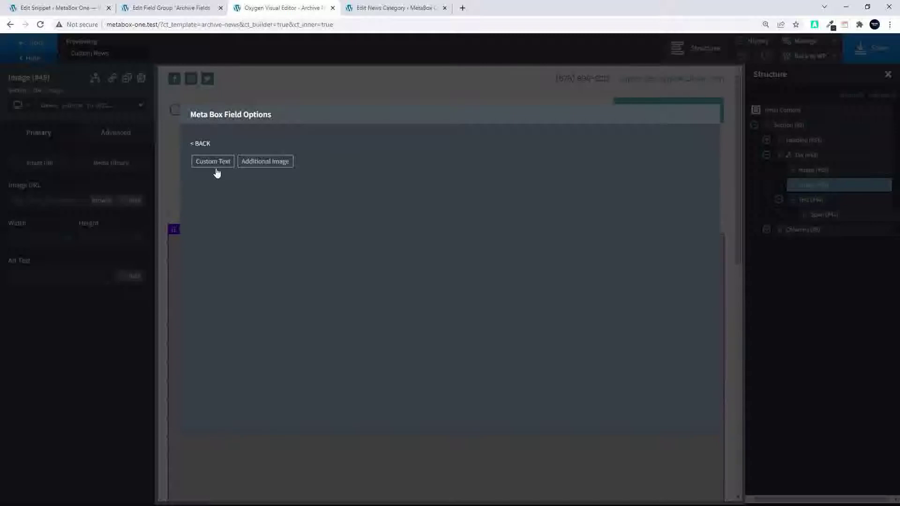
pyautogui.click(264, 161)
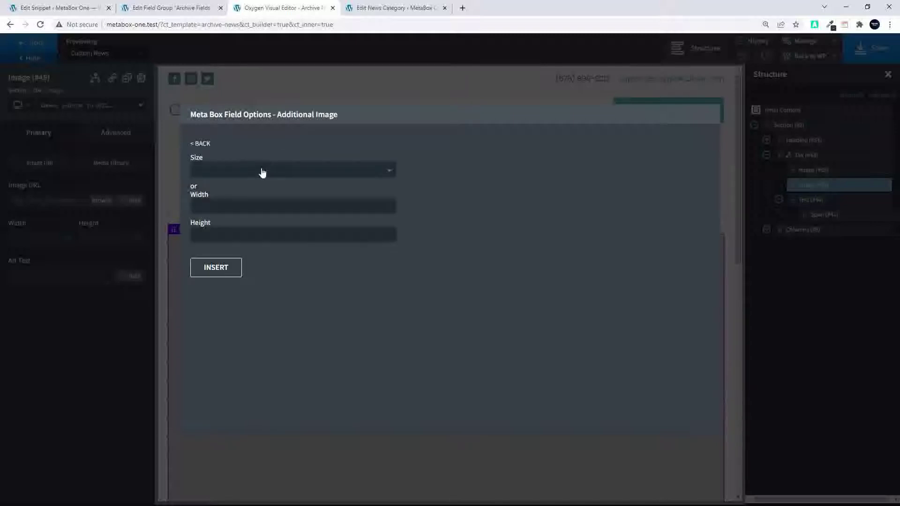
pyautogui.click(262, 173)
pyautogui.click(246, 187)
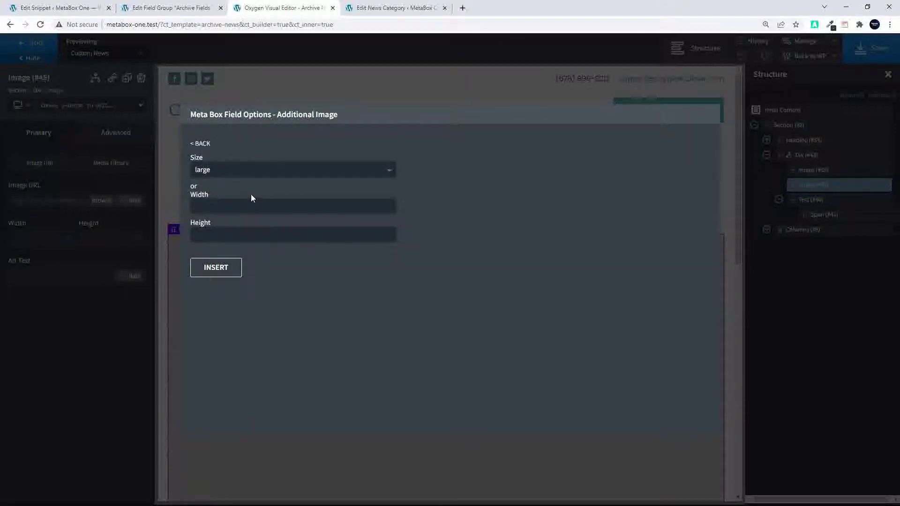
pyautogui.click(216, 268)
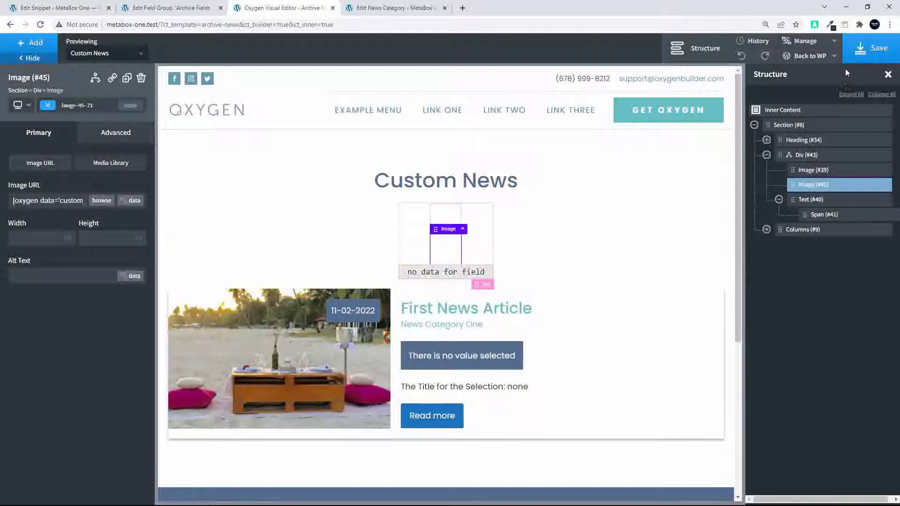
pyautogui.click(865, 49)
# Delete the original image element and give Image (#45)'s URL a Meta Box dynamic data source.
pyautogui.click(884, 169)
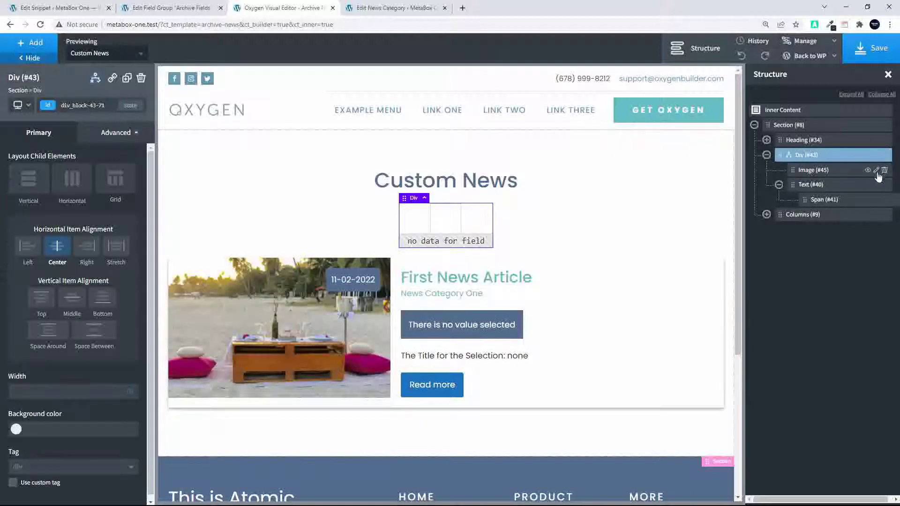
pyautogui.click(809, 172)
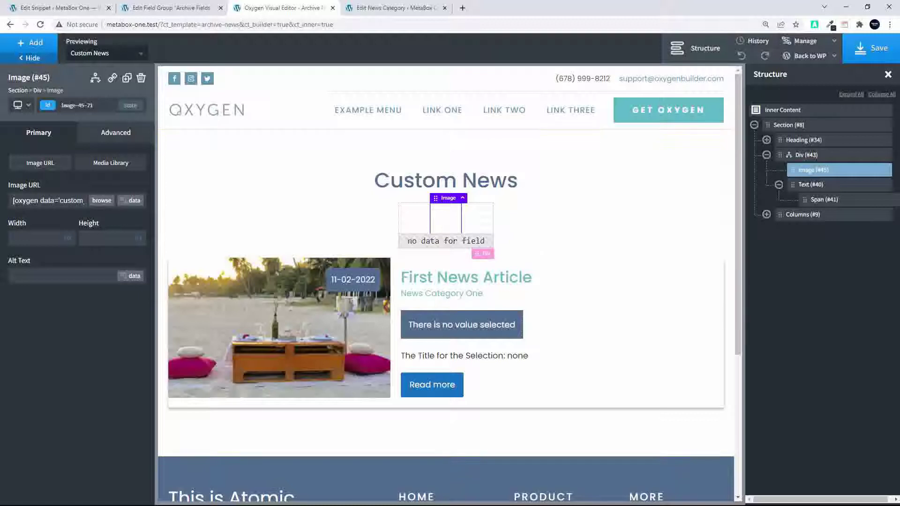
pyautogui.click(132, 200)
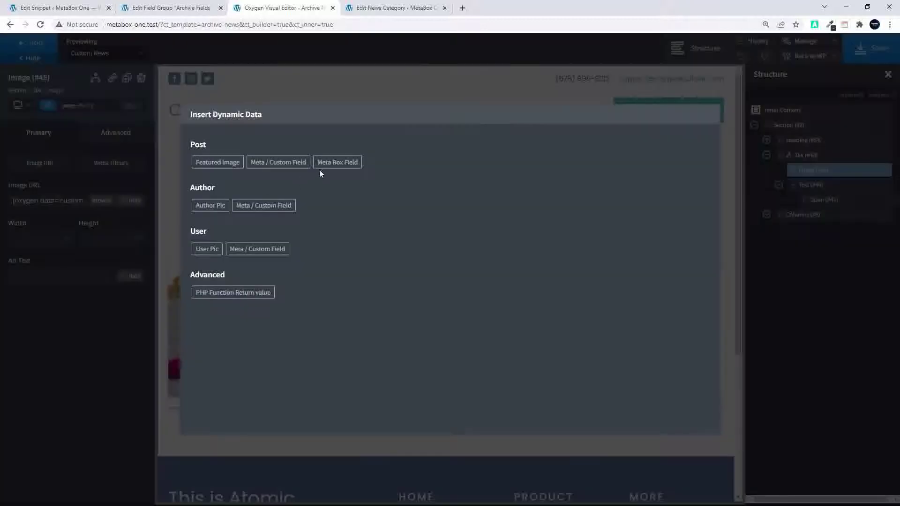
pyautogui.click(330, 162)
# Link Image (#45) to the Additional Image field at Large size and save the template.
pyautogui.click(263, 162)
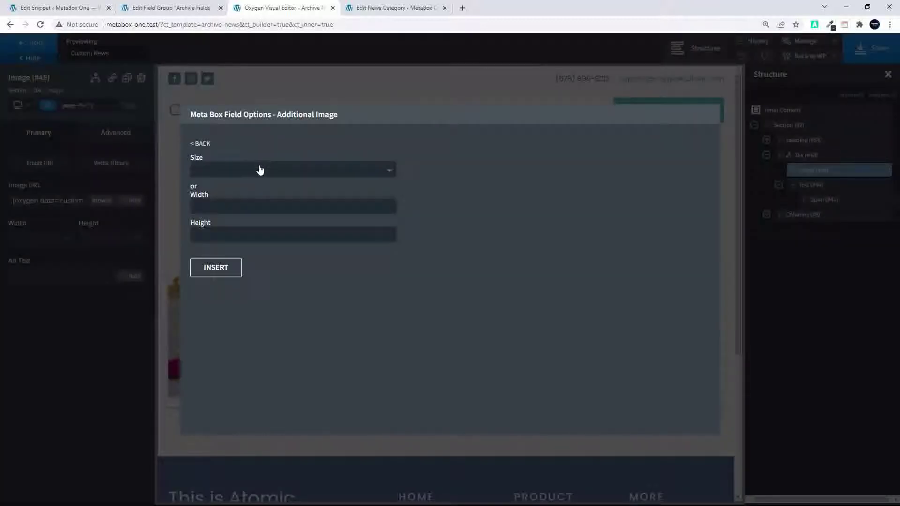
pyautogui.click(260, 170)
pyautogui.click(243, 185)
pyautogui.click(216, 267)
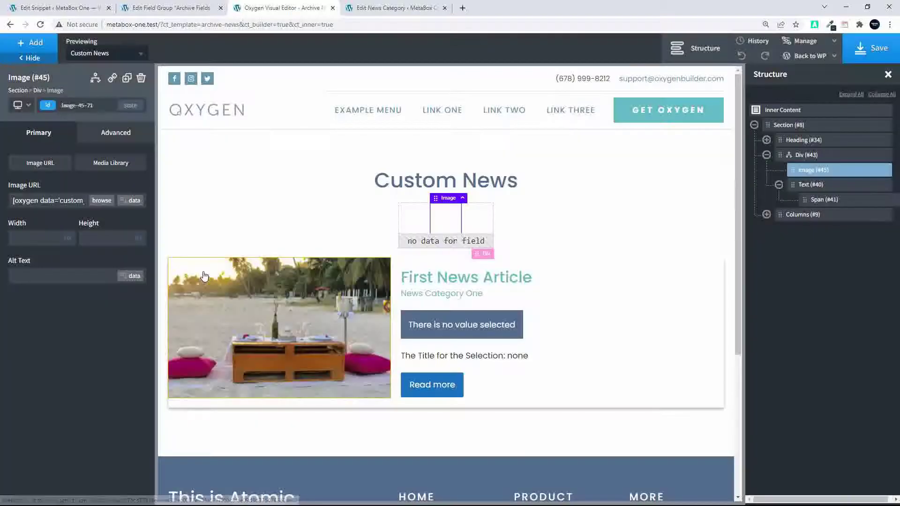
pyautogui.click(874, 48)
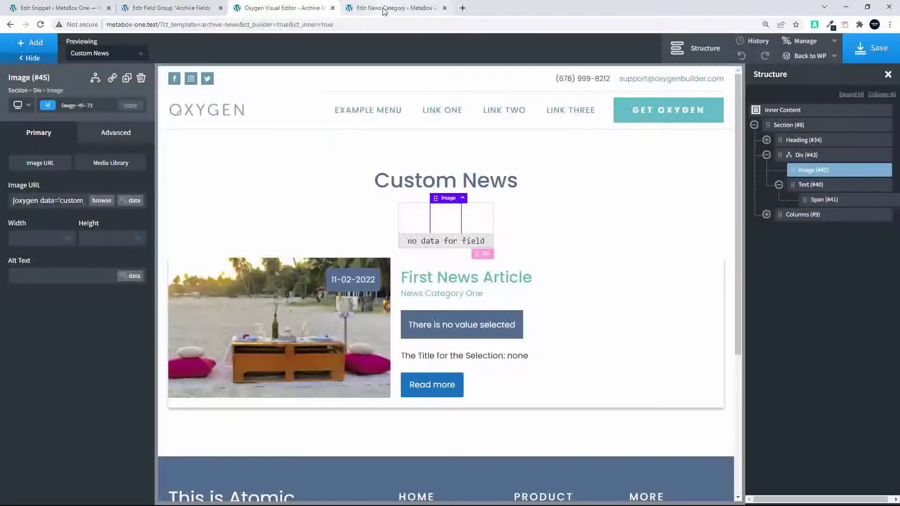
# Open the News Category One front-end archive from its Edit News Category screen.
pyautogui.click(384, 11)
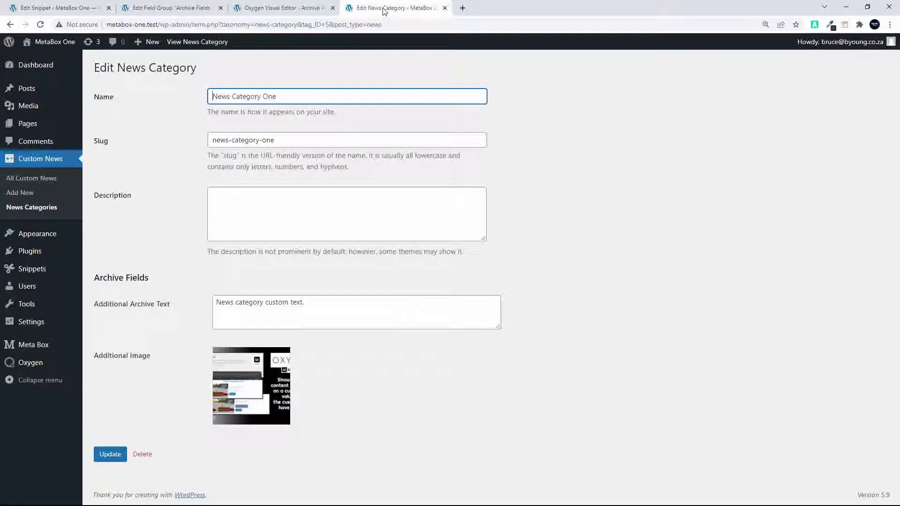
pyautogui.click(190, 43)
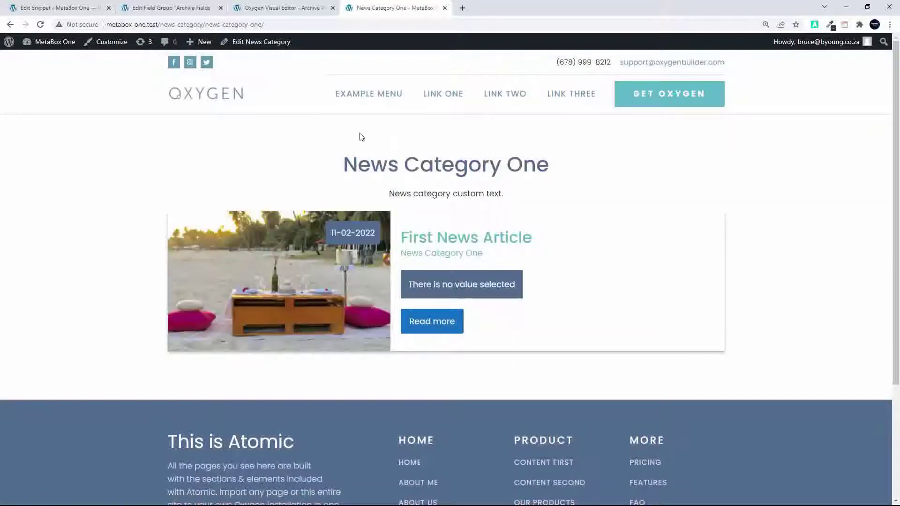
pyautogui.click(263, 45)
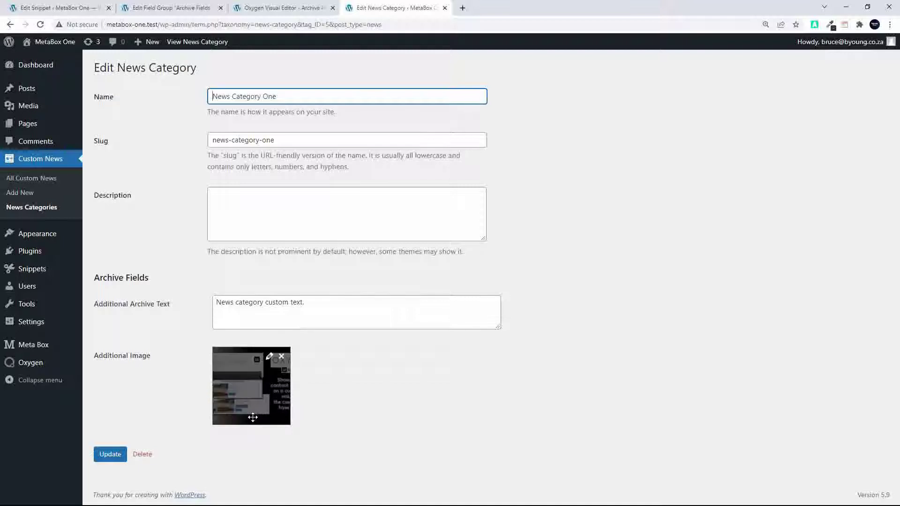
pyautogui.click(212, 45)
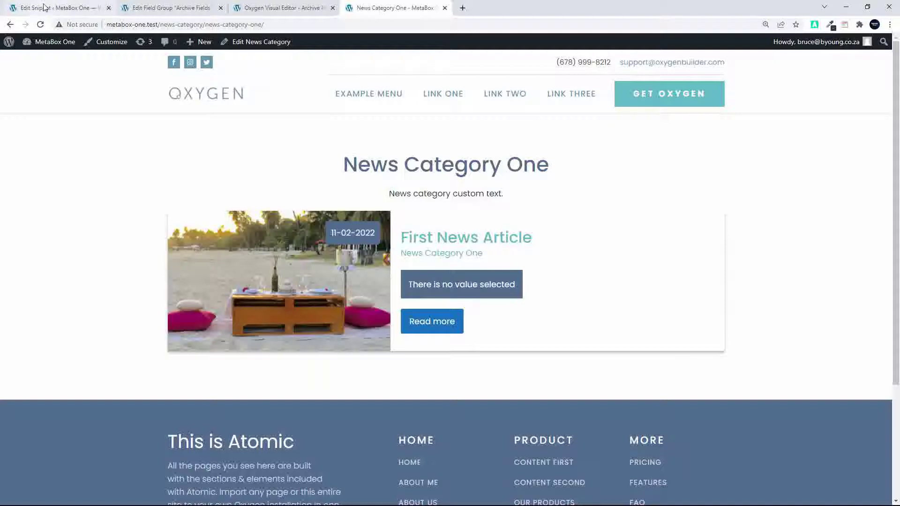
# Copy the by_mb_add_image function name from the snippet's line 1, then return to the Oxygen editor.
pyautogui.click(68, 8)
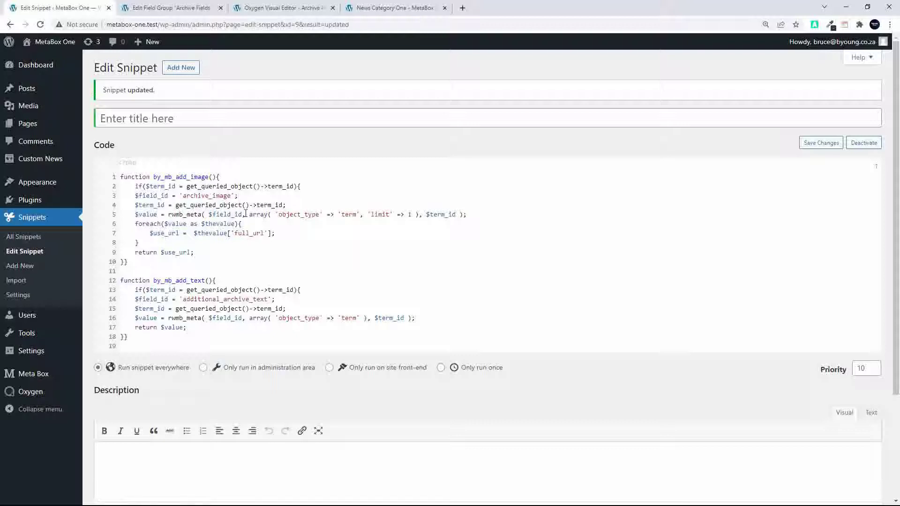
pyautogui.doubleClick(180, 177)
pyautogui.hotkey('ctrl', 'c')
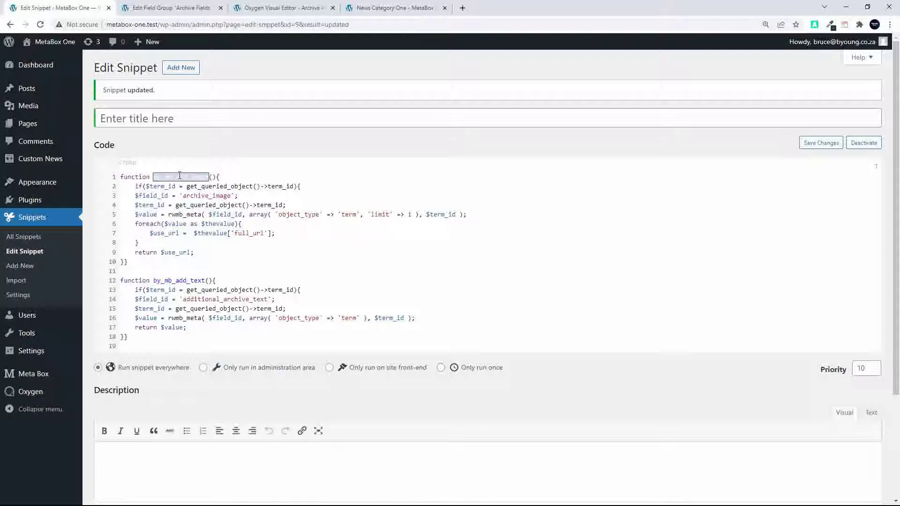
pyautogui.click(379, 8)
pyautogui.click(298, 9)
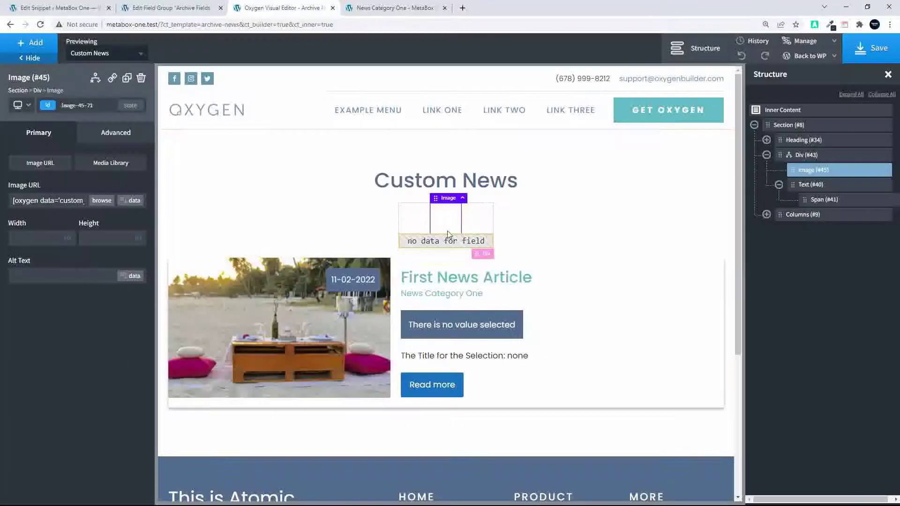
# Set Image (#45)'s URL to the by_mb_add_image PHP function return value, save, and view the live page.
pyautogui.click(131, 201)
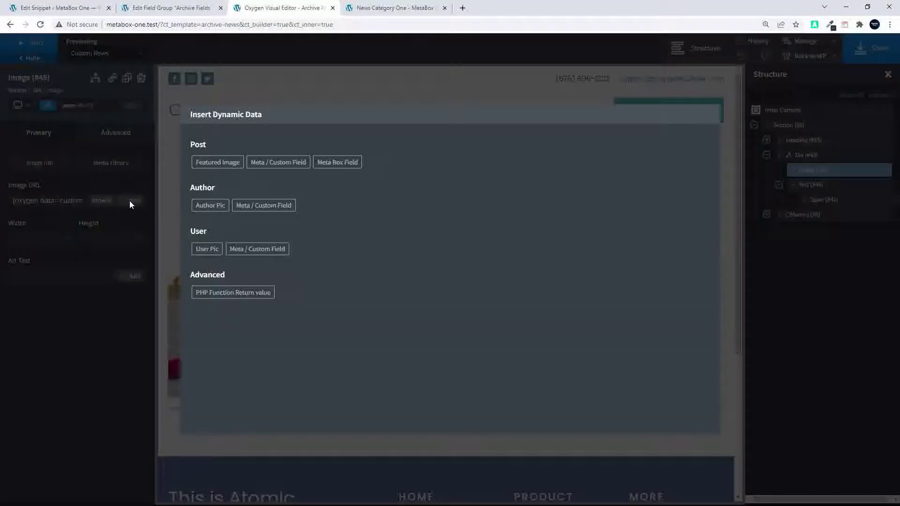
pyautogui.click(222, 293)
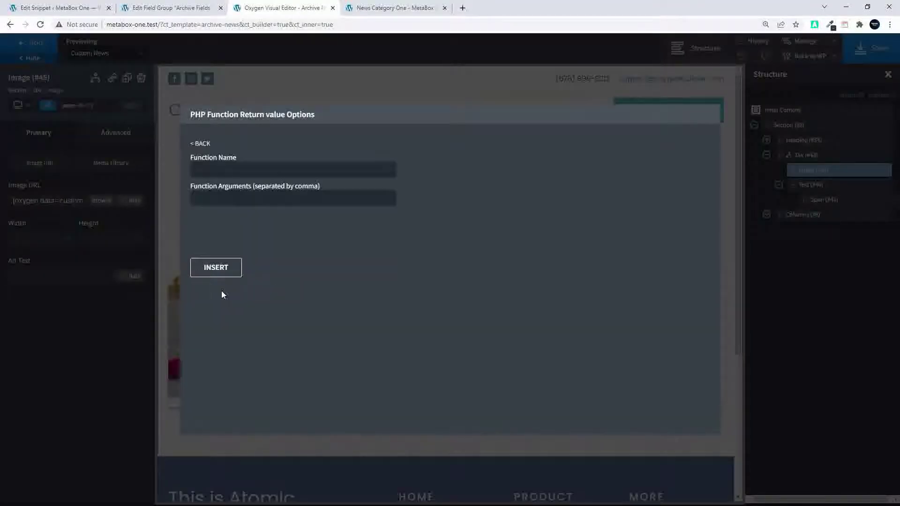
pyautogui.click(242, 169)
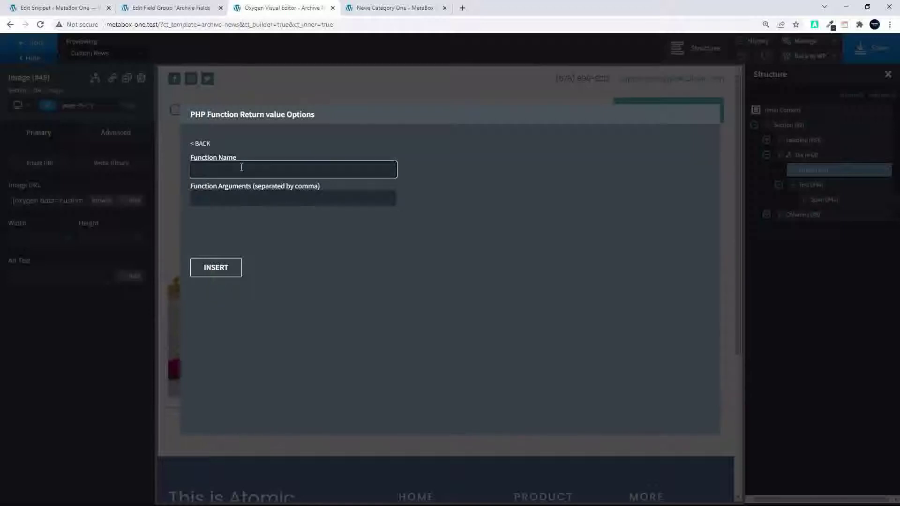
pyautogui.hotkey('ctrl', 'v')
pyautogui.click(217, 272)
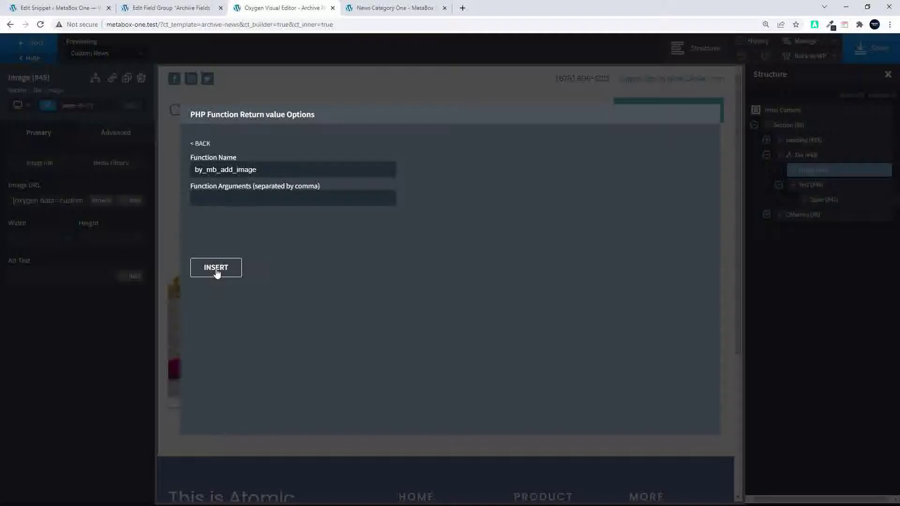
pyautogui.click(881, 55)
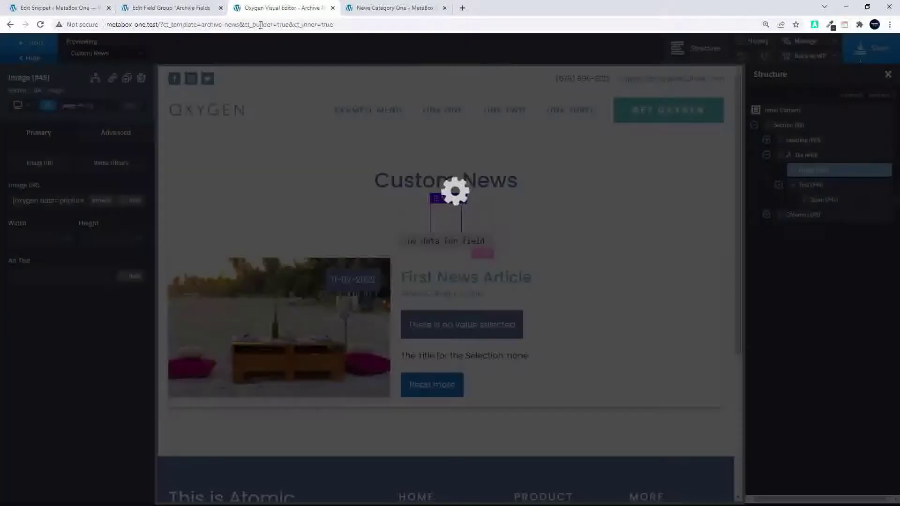
pyautogui.click(369, 8)
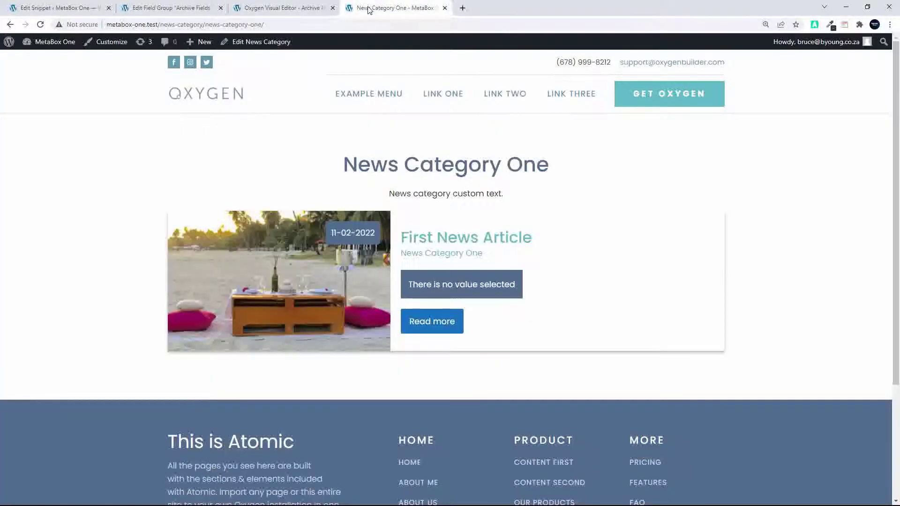
# Reload News Category One to confirm the image now renders, then return to the snippet code.
pyautogui.click(39, 26)
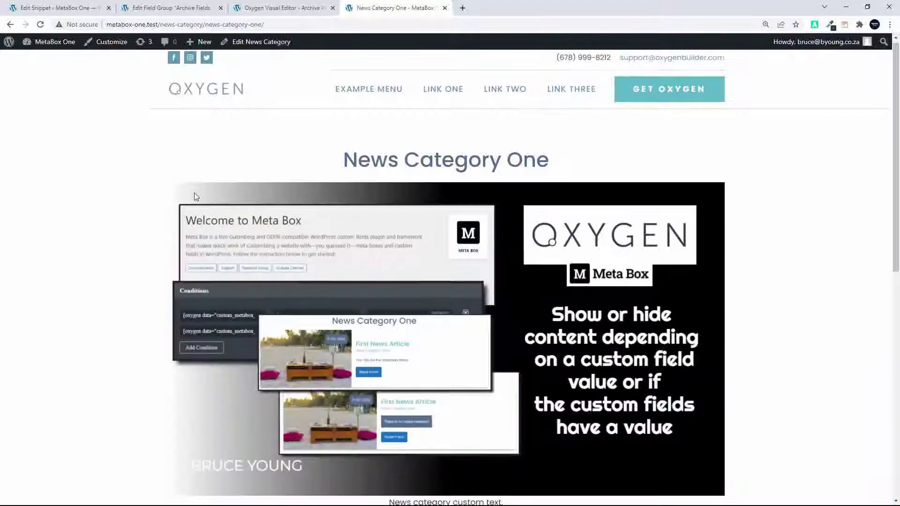
pyautogui.scroll(-3, 194, 196)
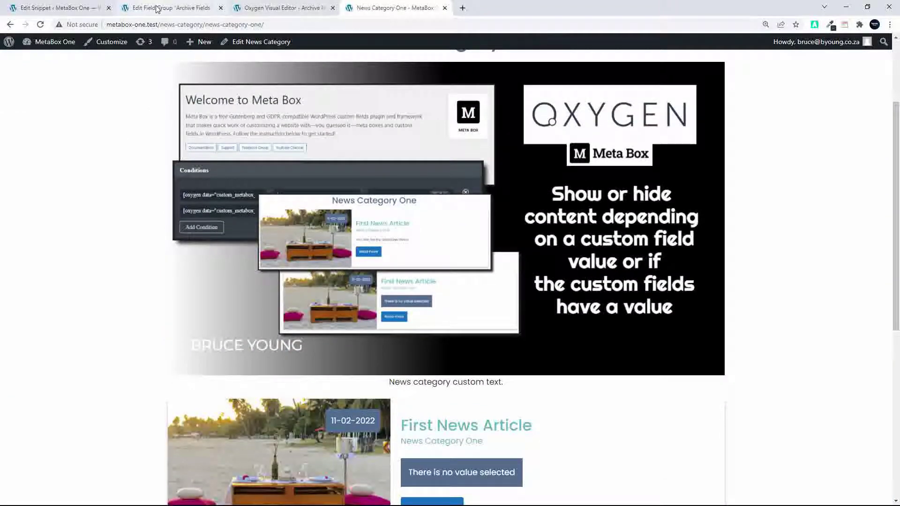
pyautogui.click(58, 8)
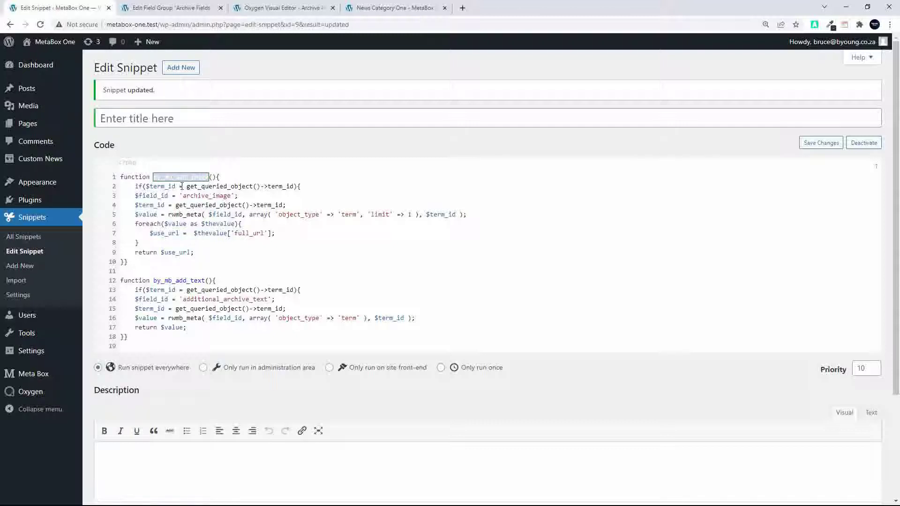
# Comment out line 2's if($term_id = get_queried_object()->term_id) statement with //.
pyautogui.click(291, 177)
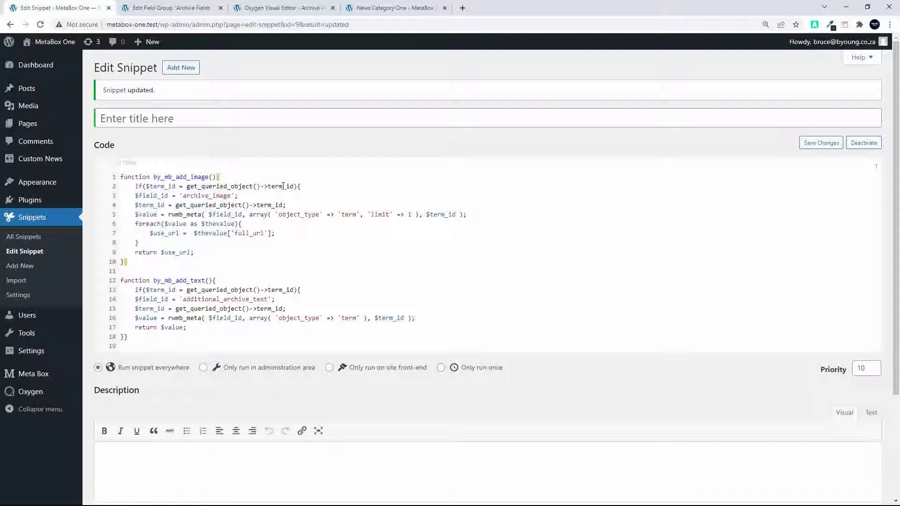
pyautogui.click(128, 186)
pyautogui.write('//')
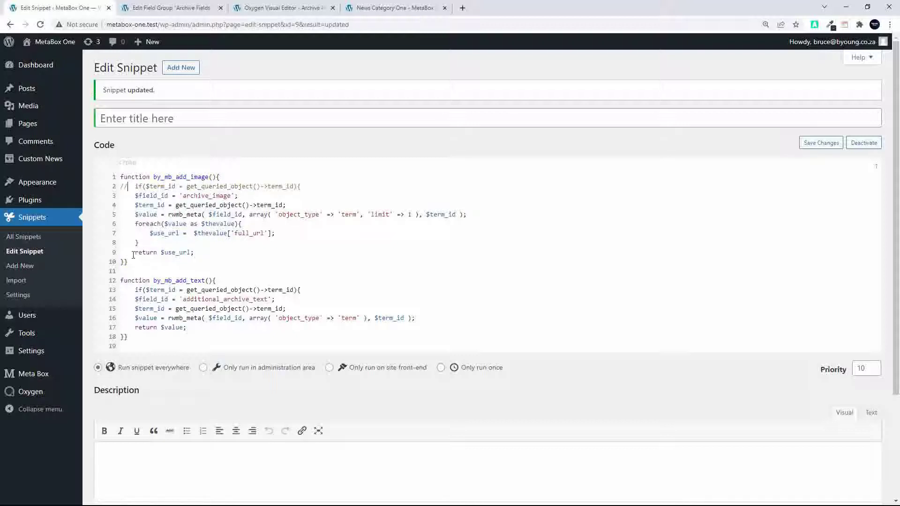